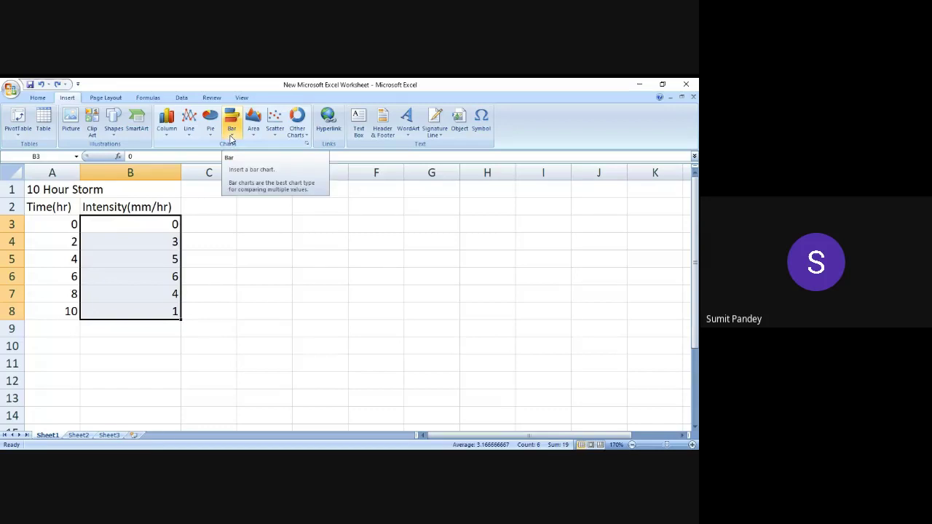
Examine the time and intensity pairs in the 10 Hour Storm table, rows 3 to 5
{"action": "left_click", "coordinate": [242, 312]}
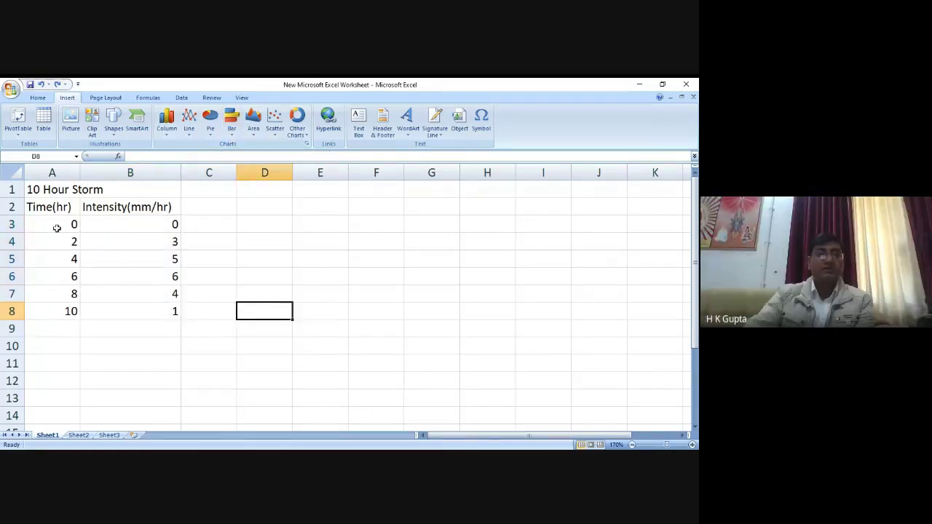
{"action": "left_click_drag", "start_coordinate": [56, 225], "coordinate": [108, 313]}
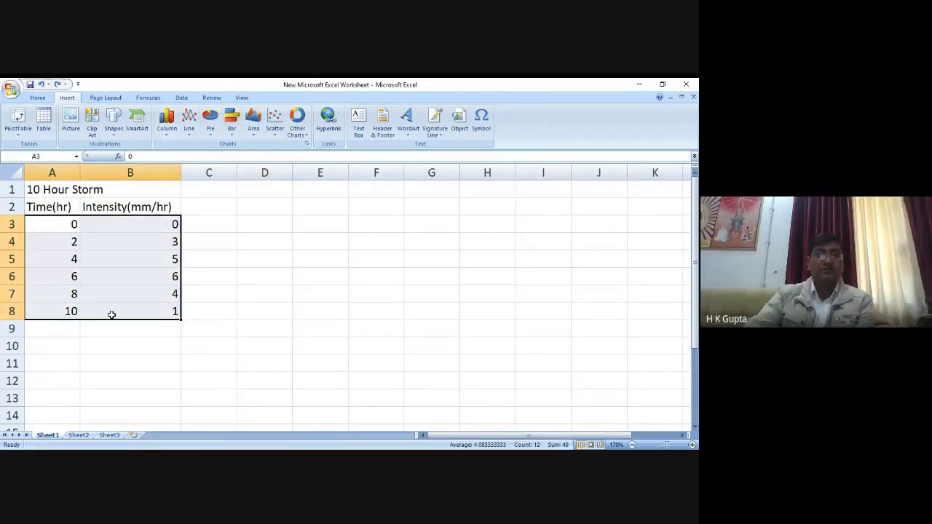
{"action": "left_click", "coordinate": [70, 229]}
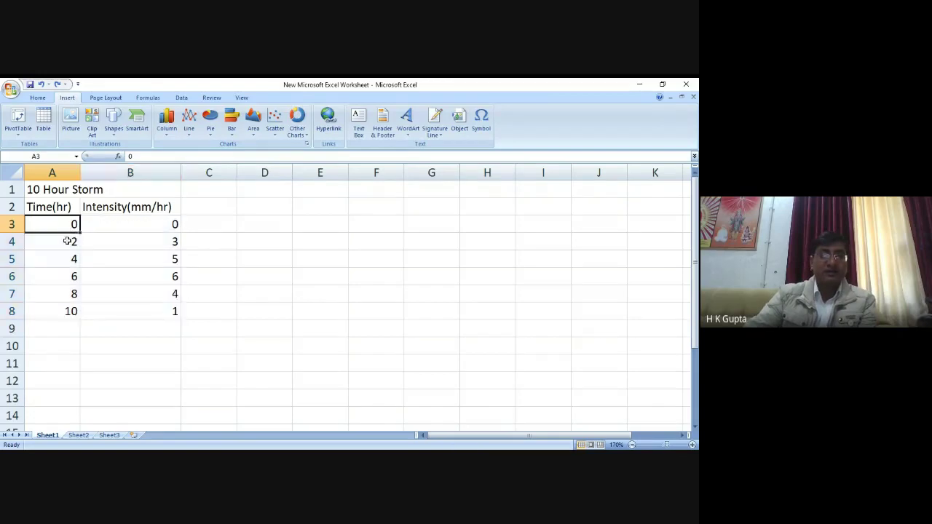
{"action": "left_click", "coordinate": [63, 239]}
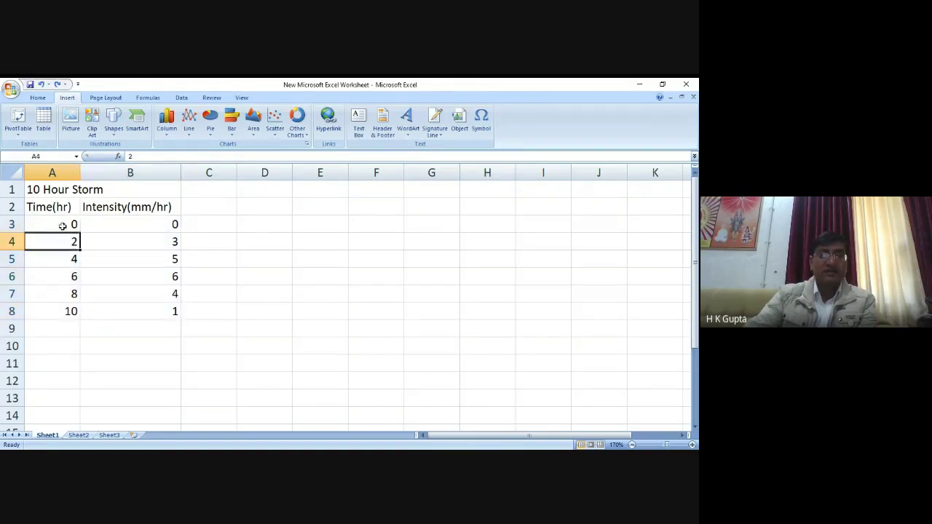
{"action": "left_click", "coordinate": [171, 240]}
{"action": "left_click", "coordinate": [66, 244]}
{"action": "left_click", "coordinate": [65, 264]}
{"action": "left_click", "coordinate": [167, 258]}
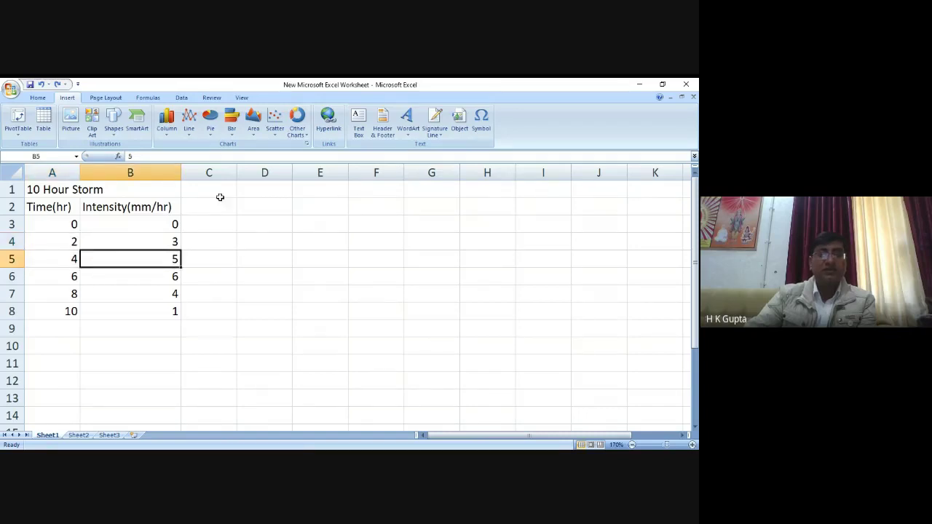
Try a 100% stacked column chart of the time and intensity values in A3:B8, and delete it
{"action": "left_click_drag", "start_coordinate": [62, 227], "coordinate": [97, 311]}
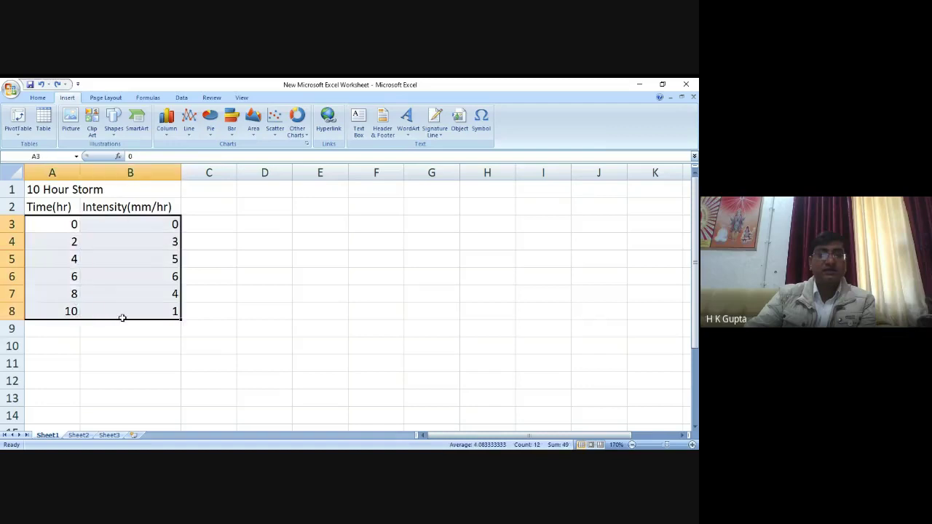
{"action": "left_click", "coordinate": [233, 134]}
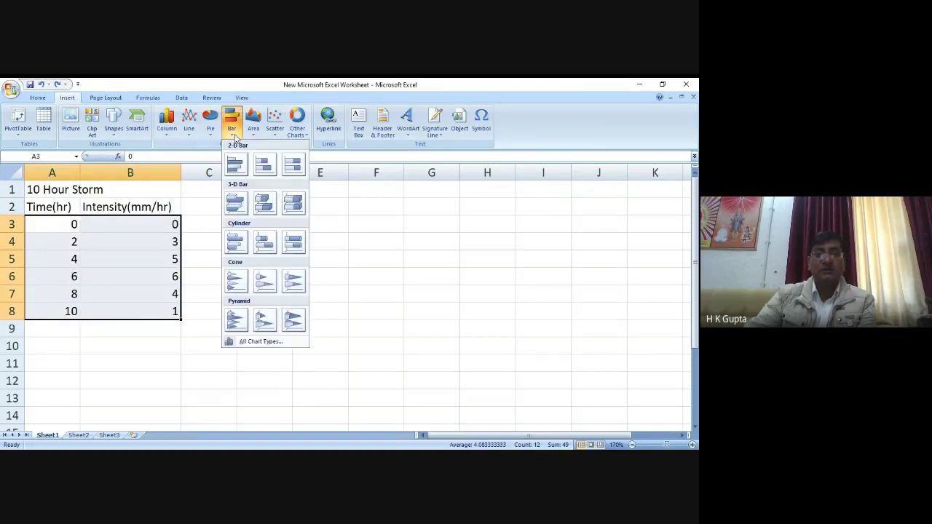
{"action": "left_click", "coordinate": [263, 341]}
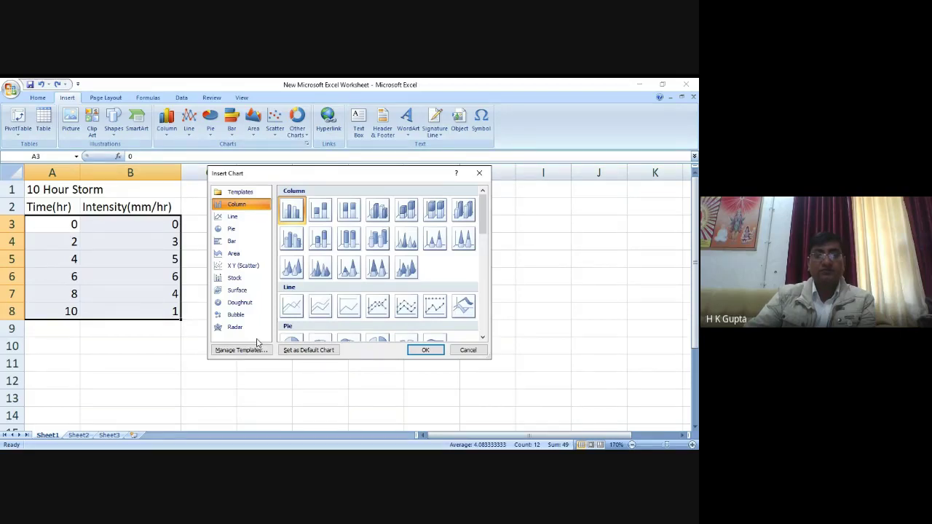
{"action": "left_click", "coordinate": [350, 213]}
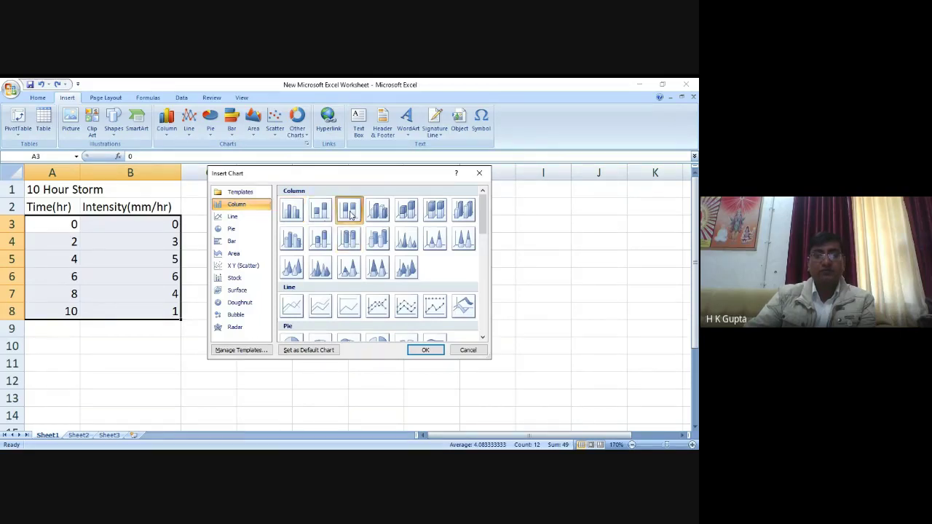
{"action": "left_click", "coordinate": [429, 350]}
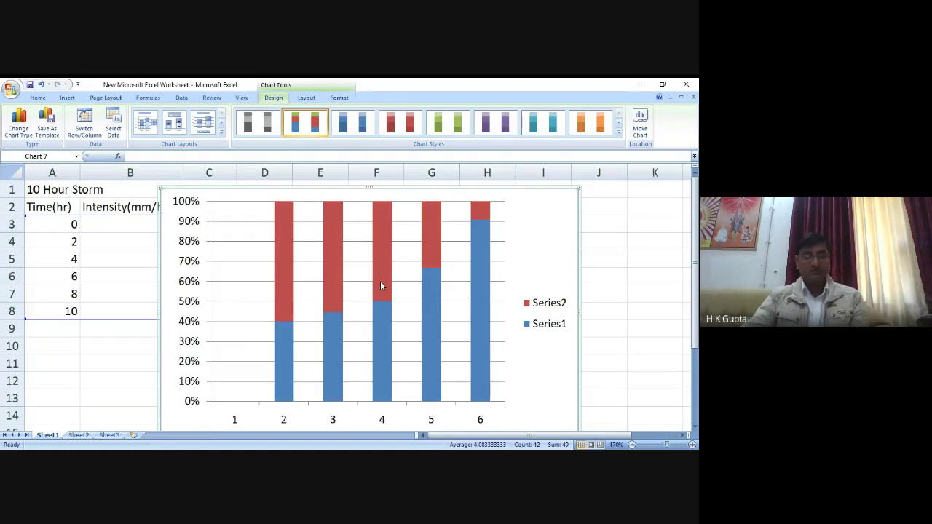
{"action": "key", "text": "Delete"}
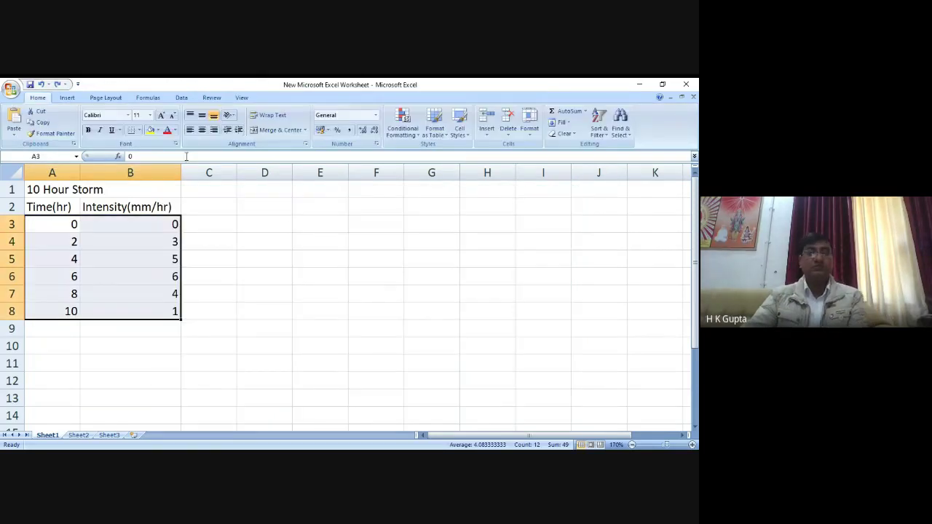
Try a 2-D stacked bar chart of the storm data in A3:B8, and remove it from the sheet
{"action": "left_click", "coordinate": [67, 97]}
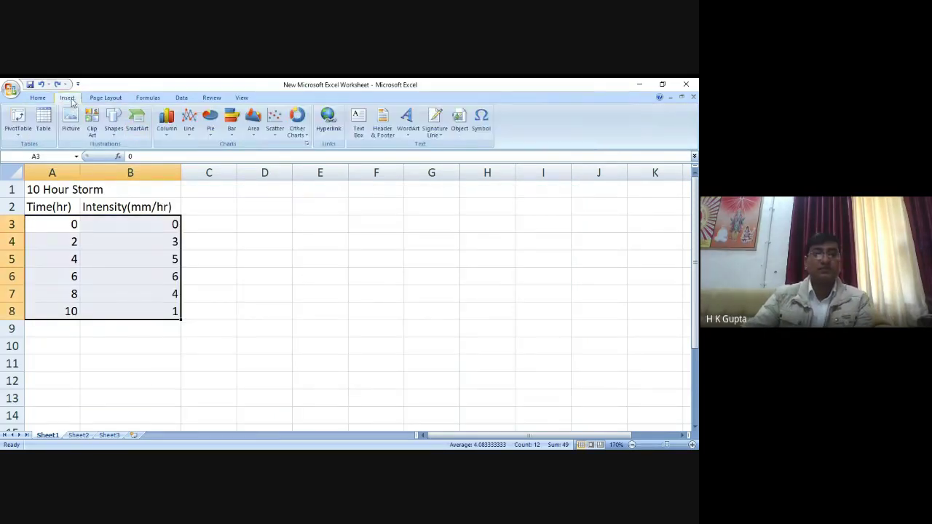
{"action": "left_click", "coordinate": [232, 132]}
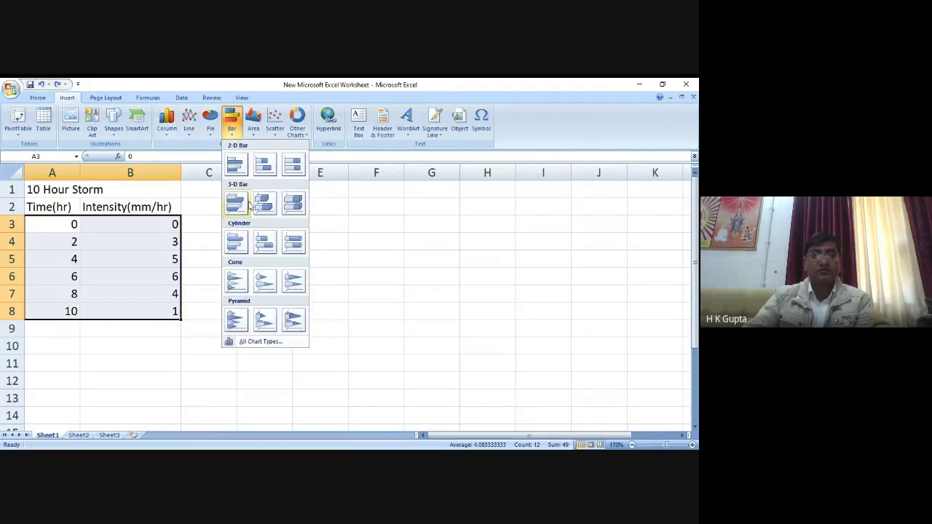
{"action": "left_click", "coordinate": [265, 166]}
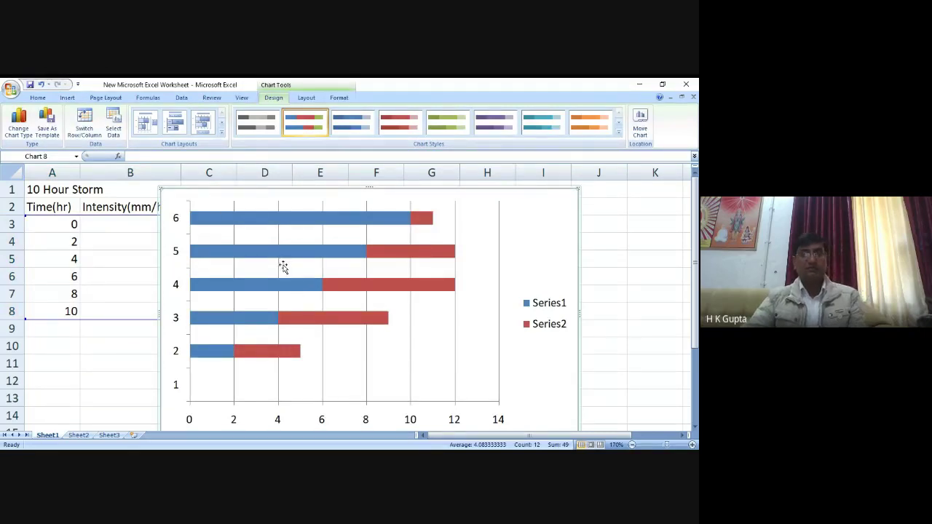
{"action": "key", "text": "Delete"}
Try a stacked horizontal cylinder chart of the storm data in A3:B8, and undo its insertion
{"action": "left_click", "coordinate": [67, 97]}
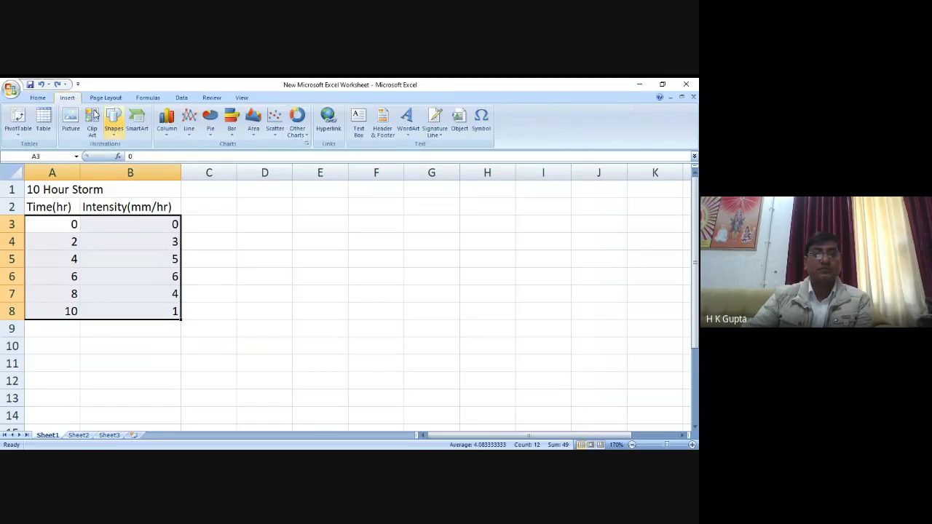
{"action": "left_click", "coordinate": [233, 130]}
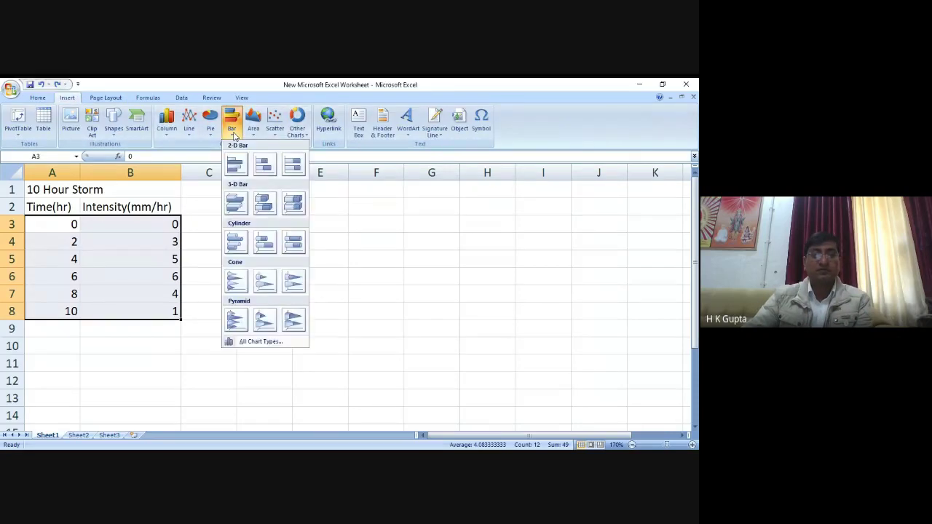
{"action": "left_click", "coordinate": [266, 245]}
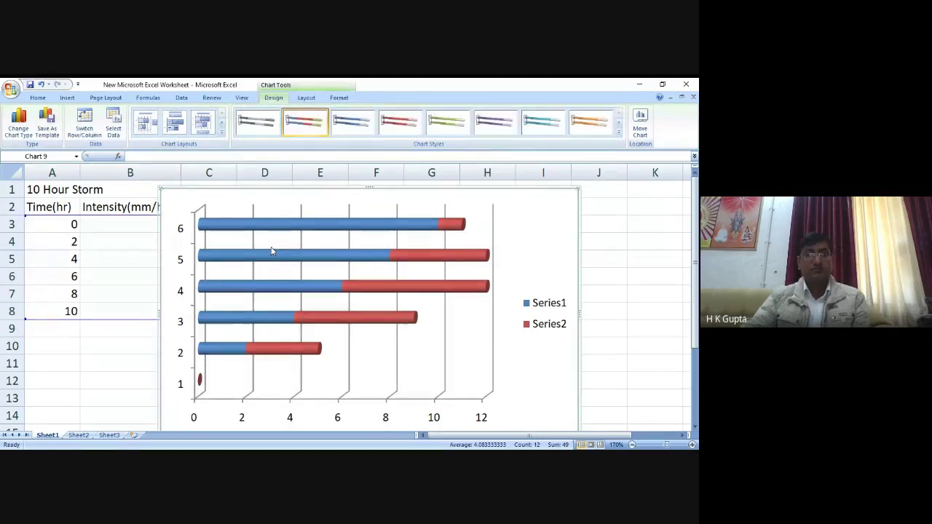
{"action": "key", "text": "ctrl+z"}
Insert a basic 2-D line chart of the time and intensity values in A3:B8, choosing it from all chart types
{"action": "left_click", "coordinate": [67, 98]}
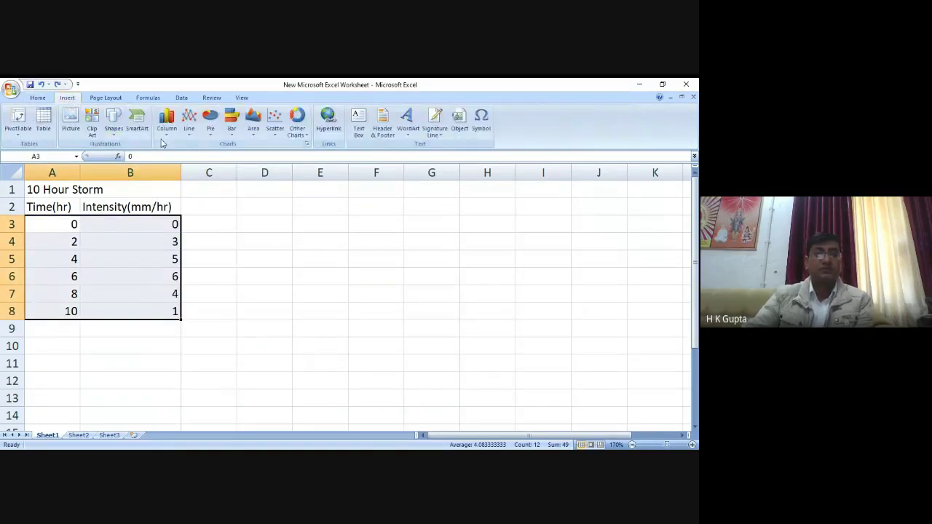
{"action": "left_click", "coordinate": [189, 131]}
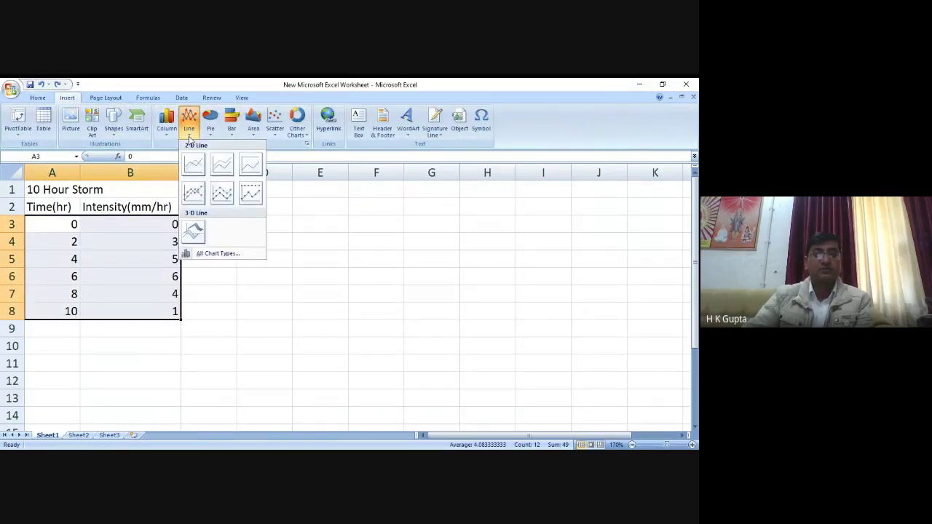
{"action": "left_click", "coordinate": [229, 258]}
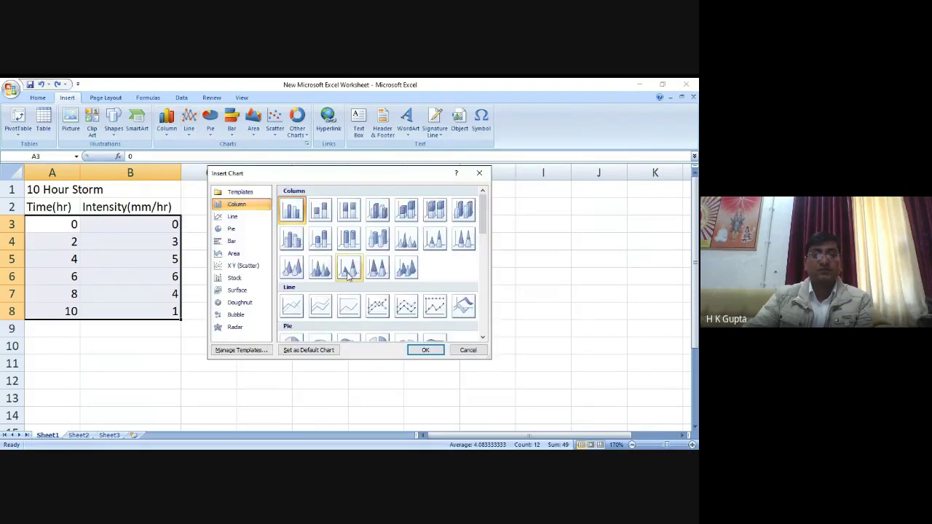
{"action": "scroll", "coordinate": [348, 277], "scroll_direction": "down", "scroll_amount": 5}
{"action": "scroll", "coordinate": [348, 276], "scroll_direction": "down", "scroll_amount": 5}
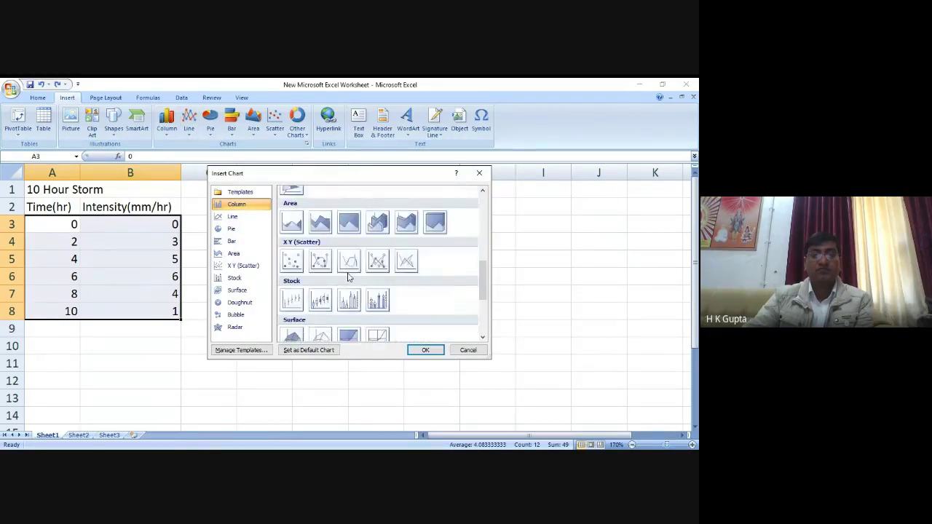
{"action": "scroll", "coordinate": [348, 277], "scroll_direction": "down", "scroll_amount": 3}
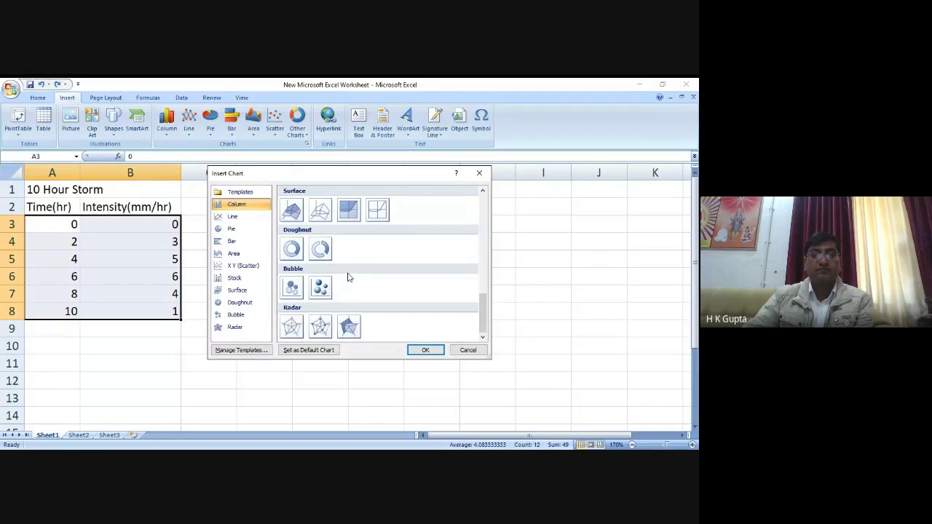
{"action": "left_click", "coordinate": [232, 218]}
{"action": "left_click", "coordinate": [292, 209]}
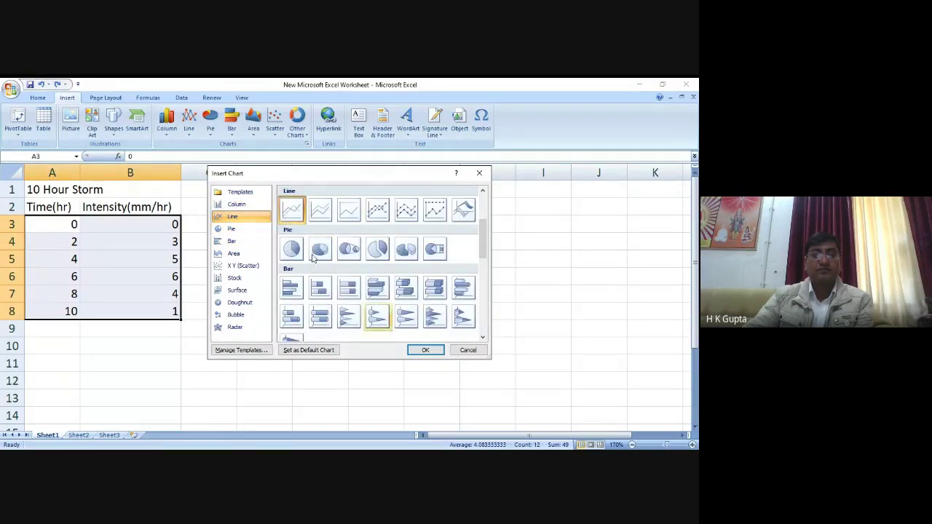
{"action": "left_click", "coordinate": [412, 351]}
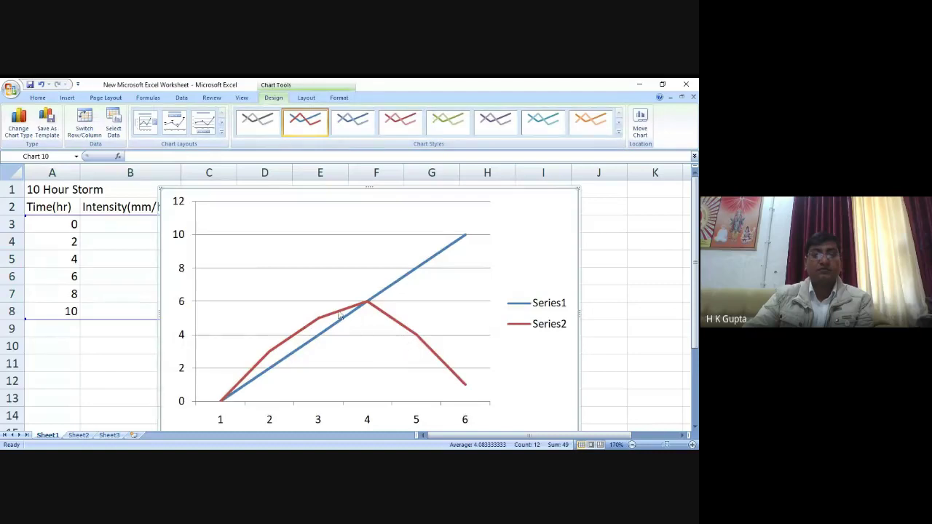
Look over the line chart and delete it from the sheet
{"action": "scroll", "coordinate": [316, 322], "scroll_direction": "down", "scroll_amount": 1}
{"action": "scroll", "coordinate": [316, 321], "scroll_direction": "down", "scroll_amount": 2}
{"action": "scroll", "coordinate": [316, 322], "scroll_direction": "up", "scroll_amount": 3}
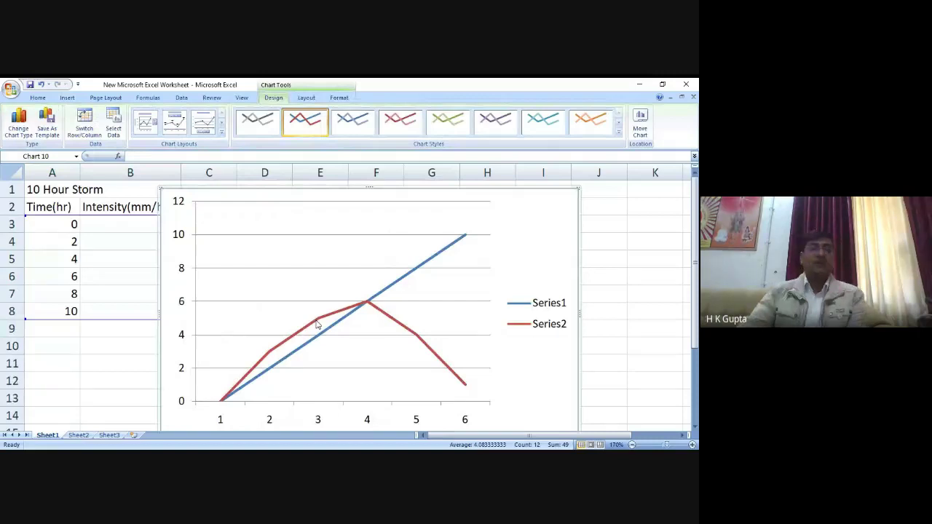
{"action": "key", "text": "Delete"}
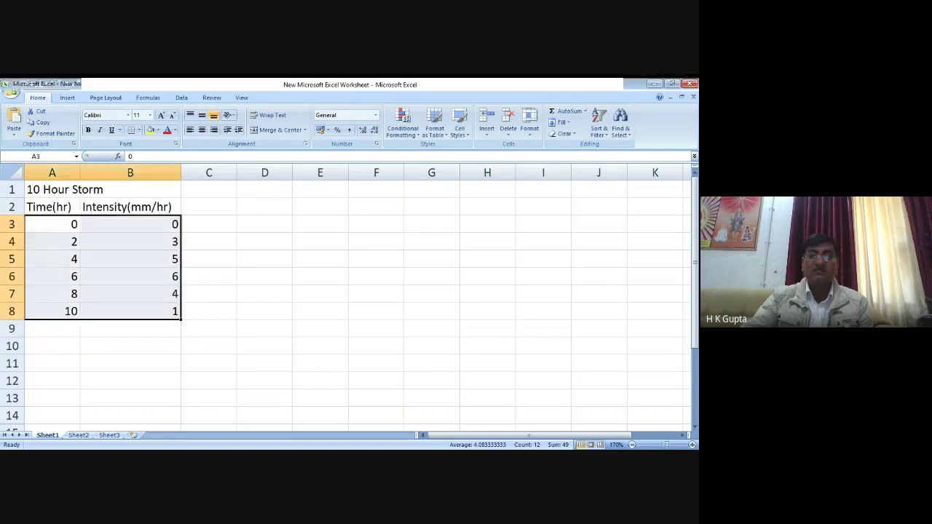
Add the heading "Accumulated depth(mm)" in C2 and fit column C's width to it
{"action": "left_click", "coordinate": [206, 208]}
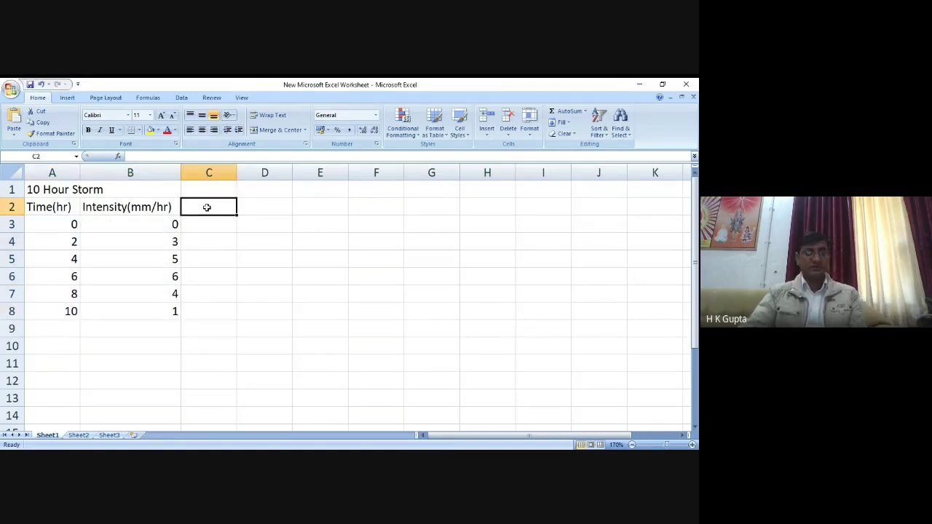
{"action": "type", "text": "Accum"}
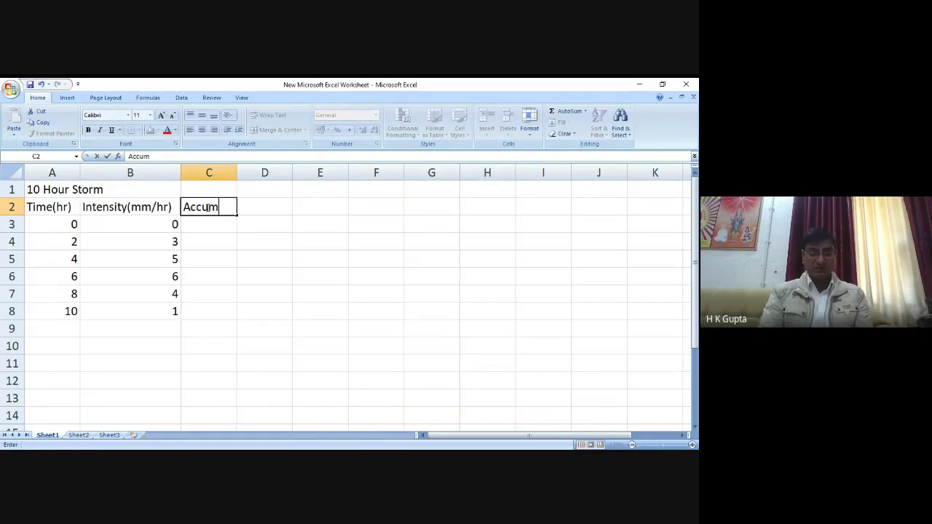
{"action": "type", "text": "ulatedcd"}
{"action": "key", "text": "BackSpace"}
{"action": "key", "text": "BackSpace"}
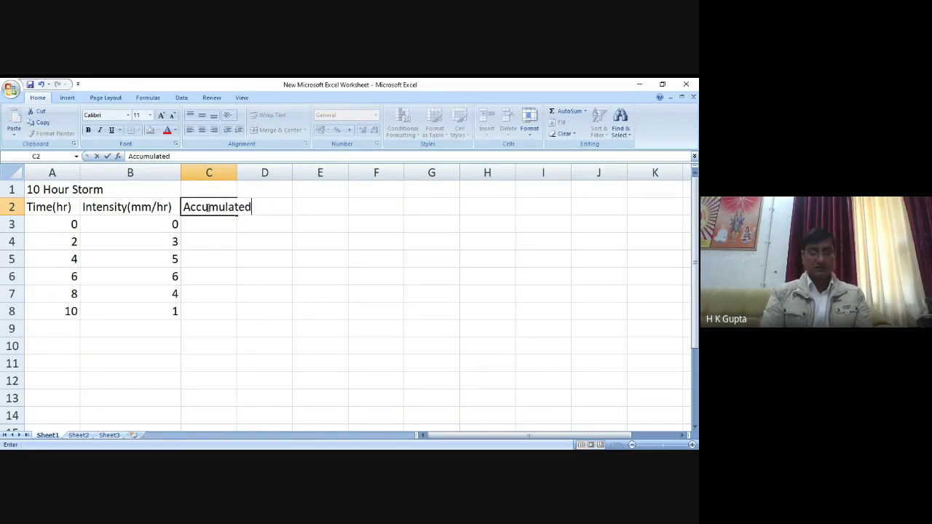
{"action": "type", "text": "depth"}
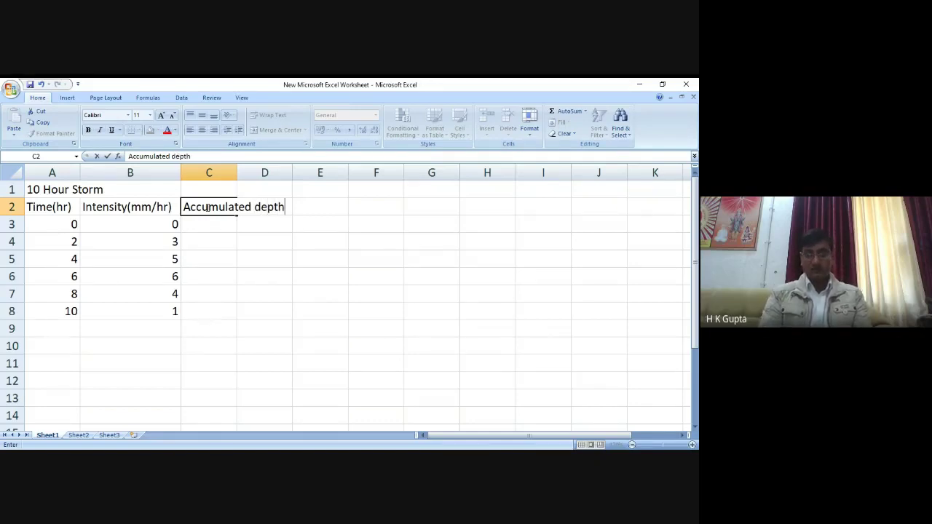
{"action": "type", "text": "(mm"}
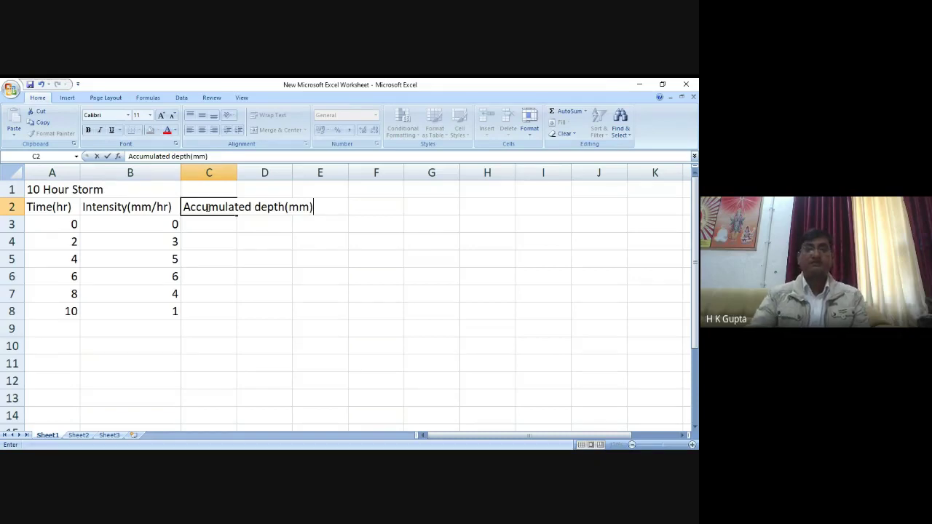
{"action": "double_click", "coordinate": [237, 173]}
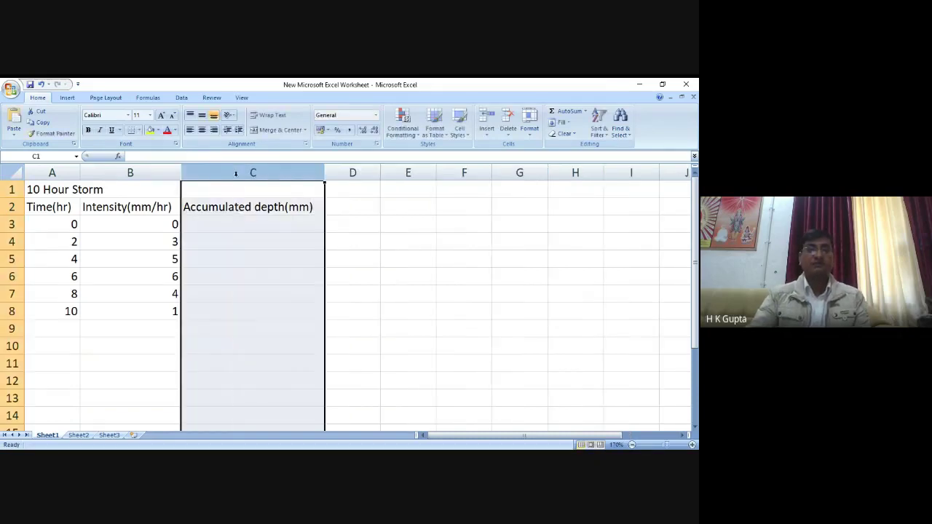
Enter the accumulated depths 0 in C3 and 6 in C4
{"action": "left_click", "coordinate": [252, 223]}
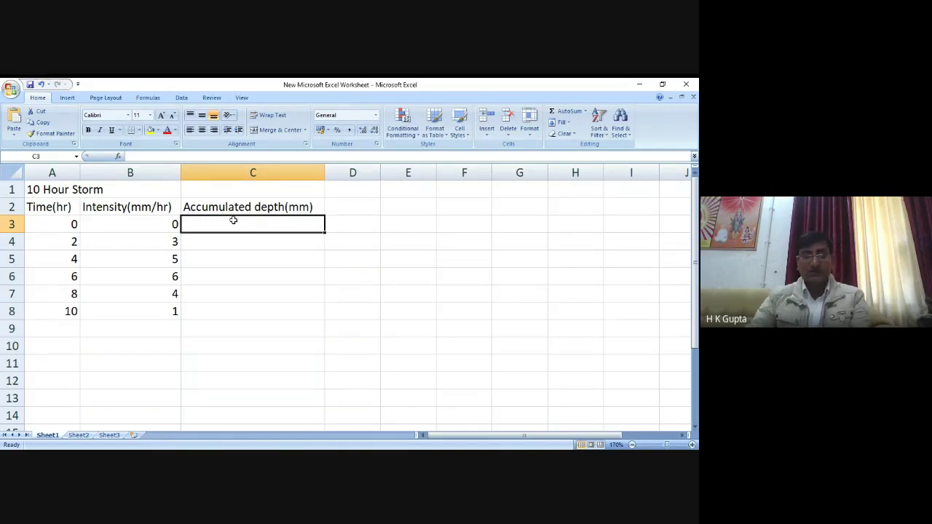
{"action": "type", "text": "0"}
{"action": "key", "text": "Return"}
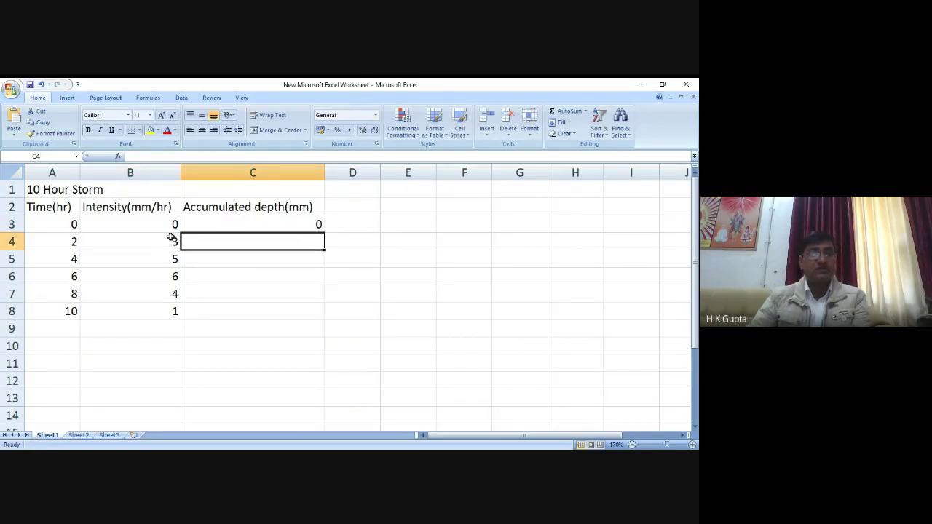
{"action": "type", "text": "0"}
{"action": "key", "text": "BackSpace"}
{"action": "type", "text": "6"}
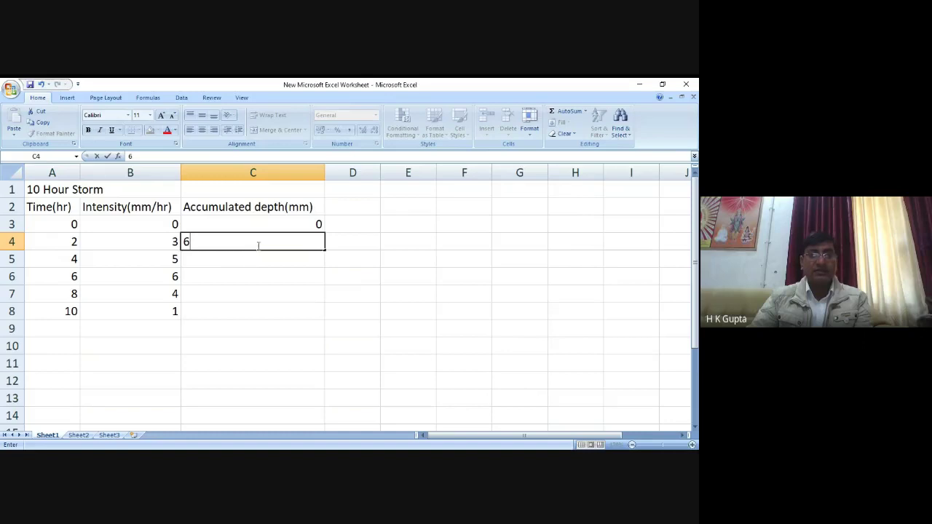
{"action": "key", "text": "Return"}
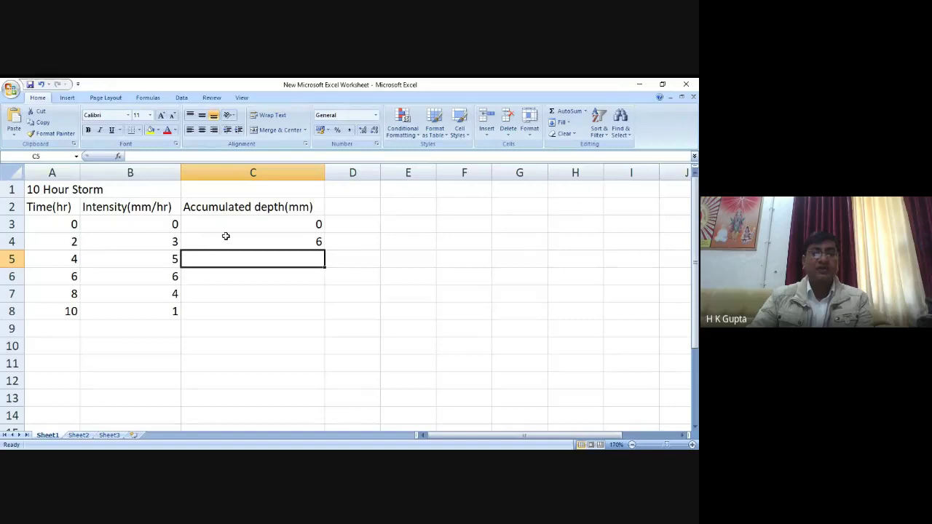
Try changing the time values in A4:A6 to 1, 2 and 3
{"action": "left_click", "coordinate": [75, 242]}
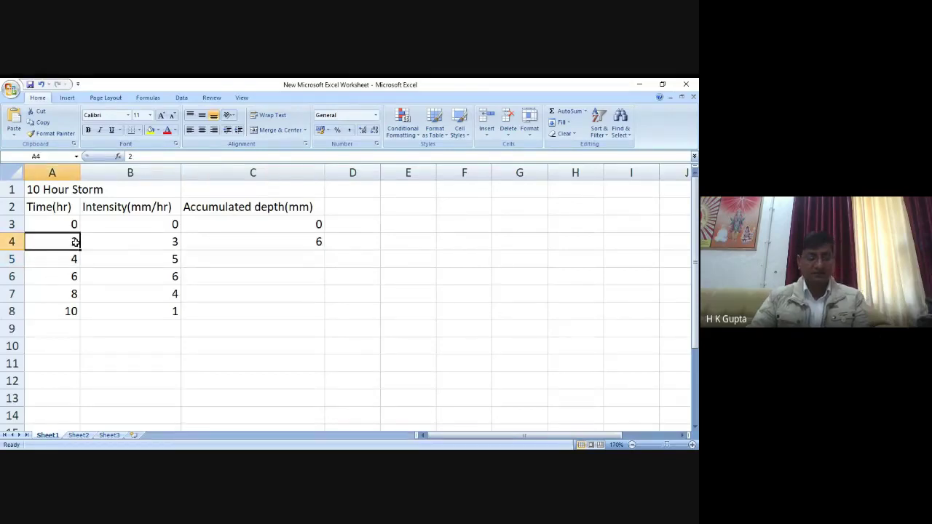
{"action": "type", "text": "1"}
{"action": "key", "text": "Return"}
{"action": "type", "text": "2"}
{"action": "key", "text": "Return"}
{"action": "type", "text": "3"}
{"action": "key", "text": "Return"}
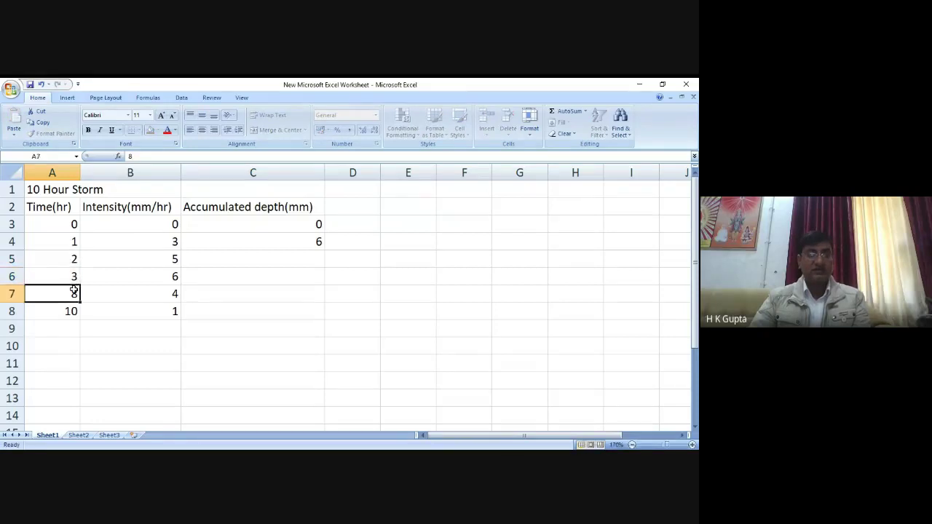
{"action": "type", "text": "4"}
{"action": "key", "text": "ctrl+z"}
{"action": "key", "text": "ctrl+z"}
{"action": "key", "text": "ctrl+z"}
{"action": "left_click", "coordinate": [95, 312]}
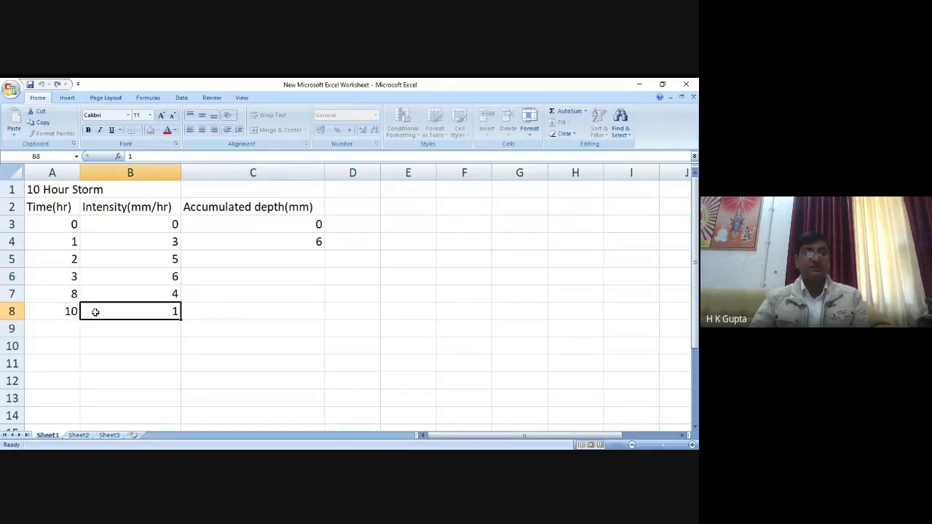
Restore the time values in A4:A6 to 2, 4 and 6
{"action": "key", "text": "Left"}
{"action": "key", "text": "Up"}
{"action": "key", "text": "Up"}
{"action": "type", "text": "6"}
{"action": "key", "text": "Up"}
{"action": "type", "text": "4"}
{"action": "key", "text": "Up"}
{"action": "type", "text": "2"}
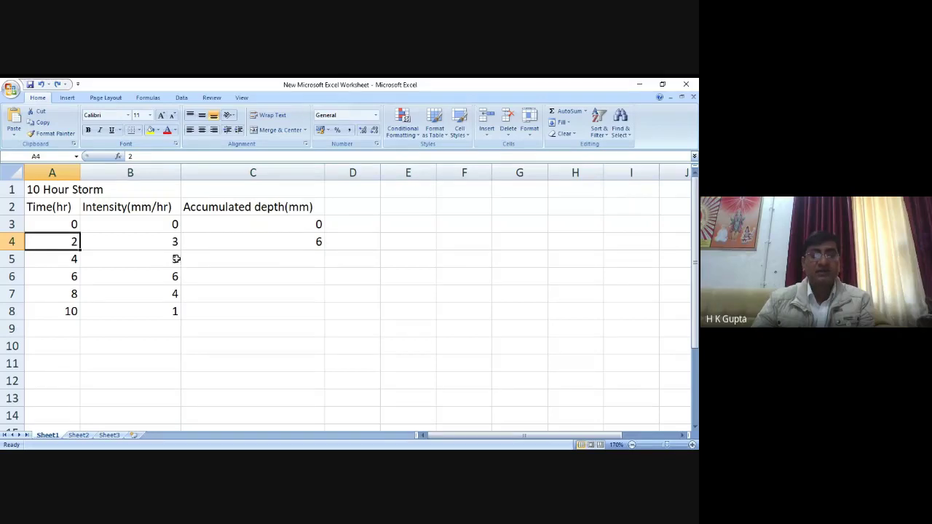
Complete the accumulated depth column by entering 16, 28, 36 and 38 in C5:C8
{"action": "left_click", "coordinate": [297, 260]}
{"action": "type", "text": "16"}
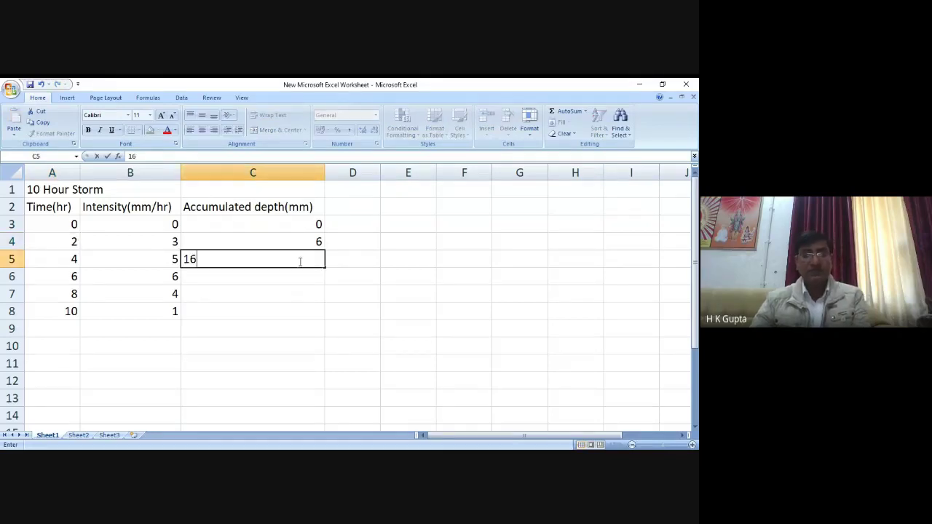
{"action": "key", "text": "Return"}
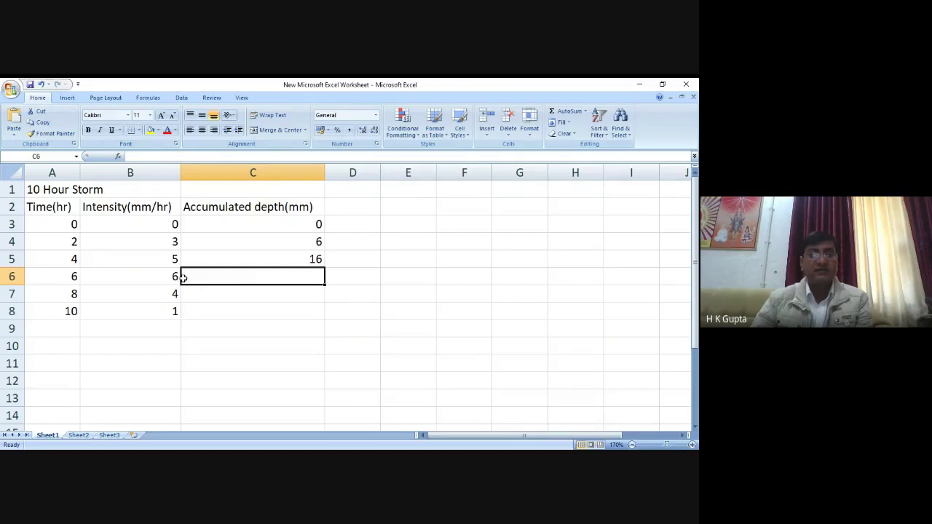
{"action": "type", "text": "28"}
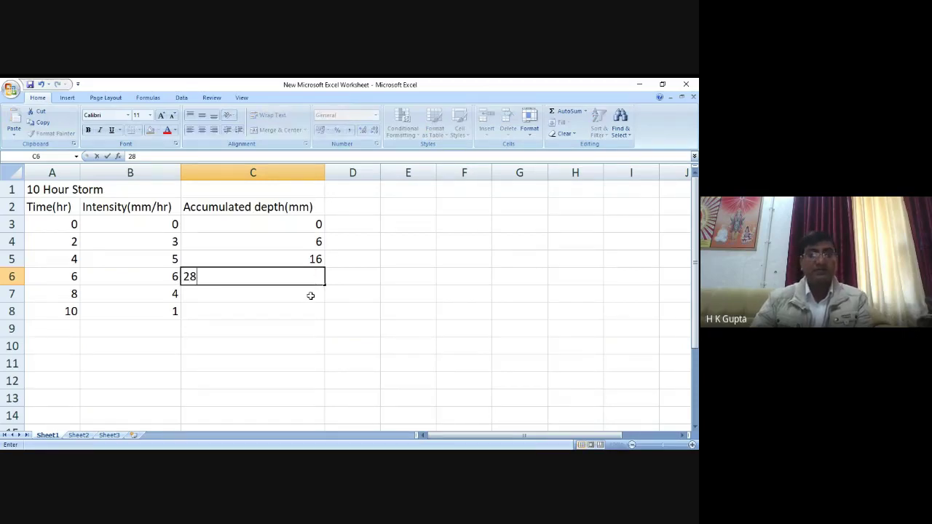
{"action": "key", "text": "Return"}
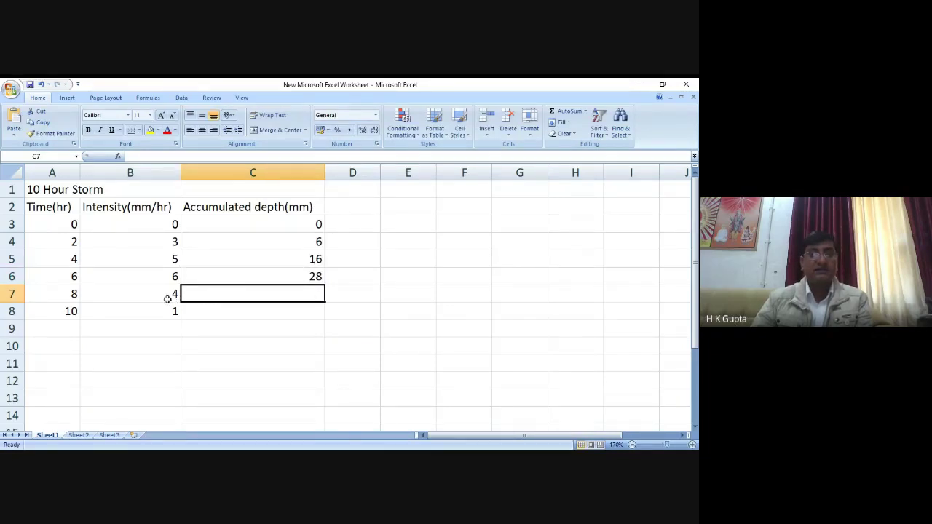
{"action": "type", "text": "36"}
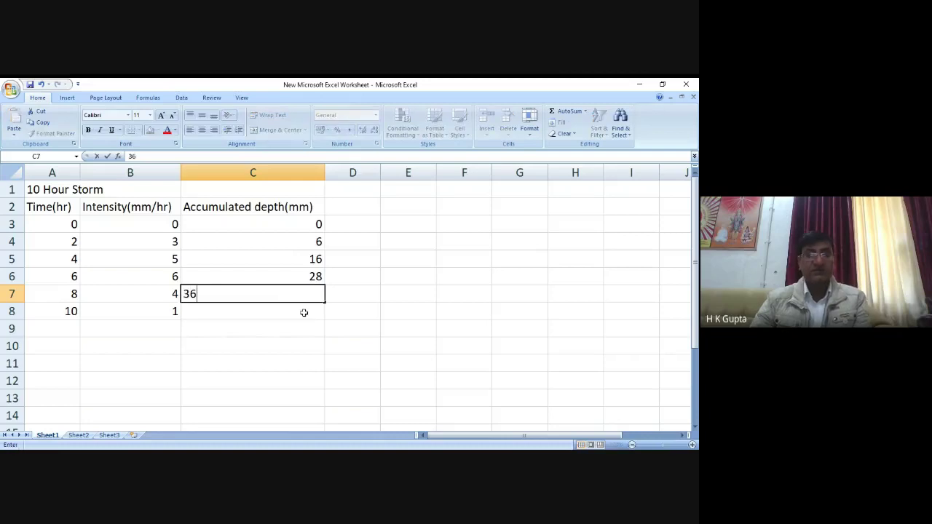
{"action": "key", "text": "Return"}
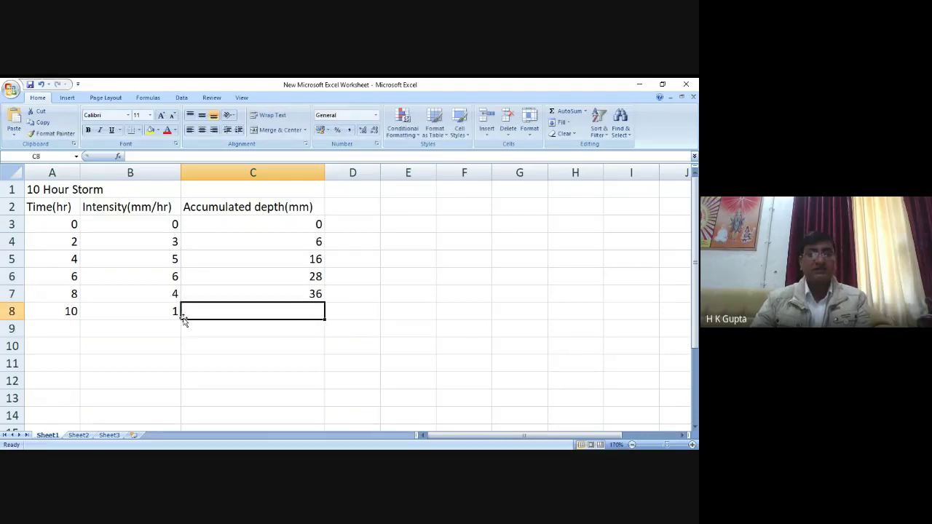
{"action": "type", "text": "38"}
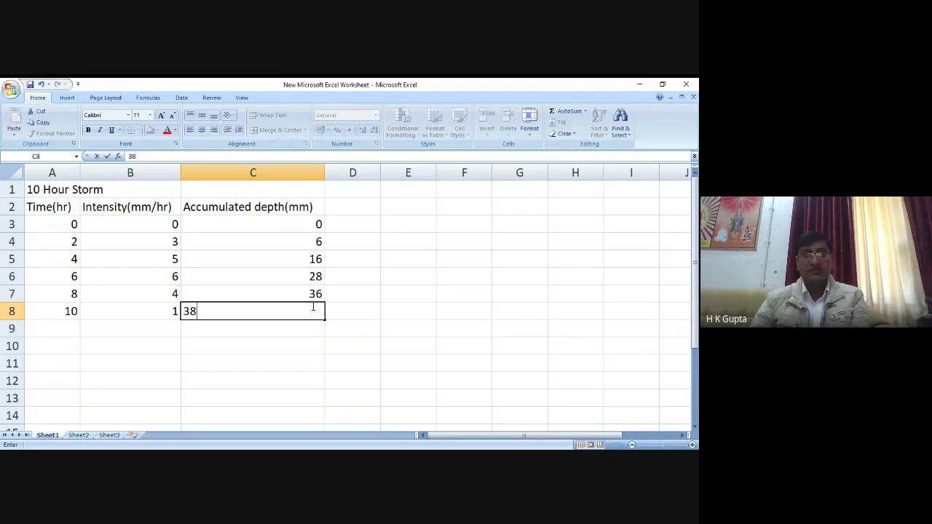
{"action": "left_click", "coordinate": [327, 343]}
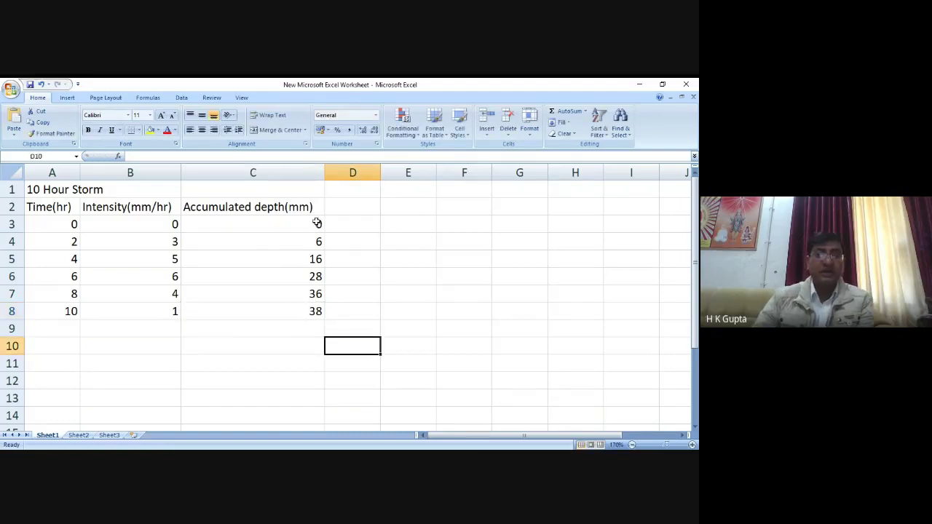
{"action": "left_click", "coordinate": [321, 309]}
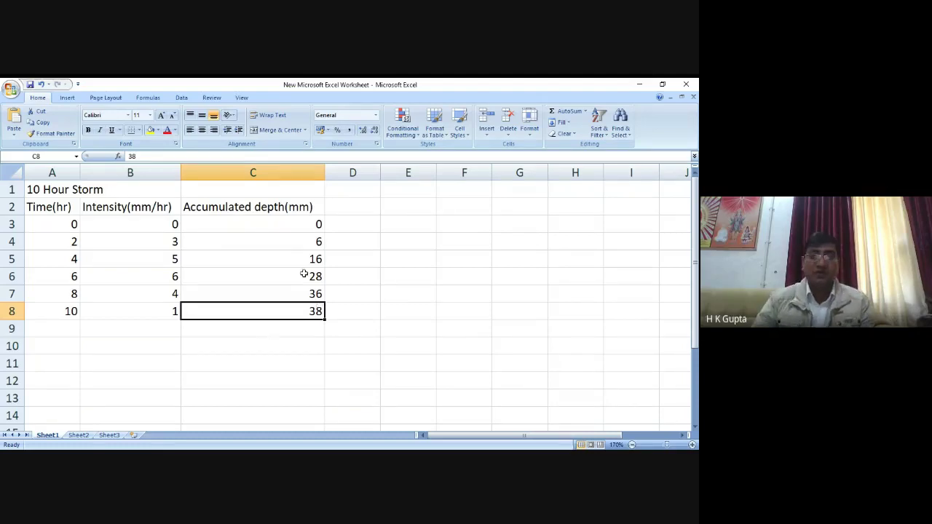
Try a basic 2-D line chart of the accumulated depths in C3:C8, and delete it from the sheet
{"action": "left_click_drag", "start_coordinate": [311, 224], "coordinate": [316, 312]}
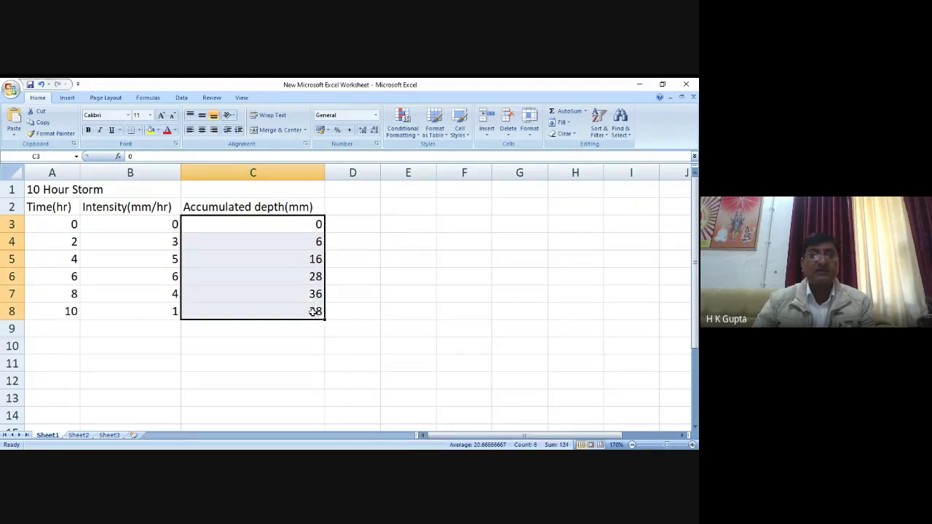
{"action": "left_click", "coordinate": [73, 99]}
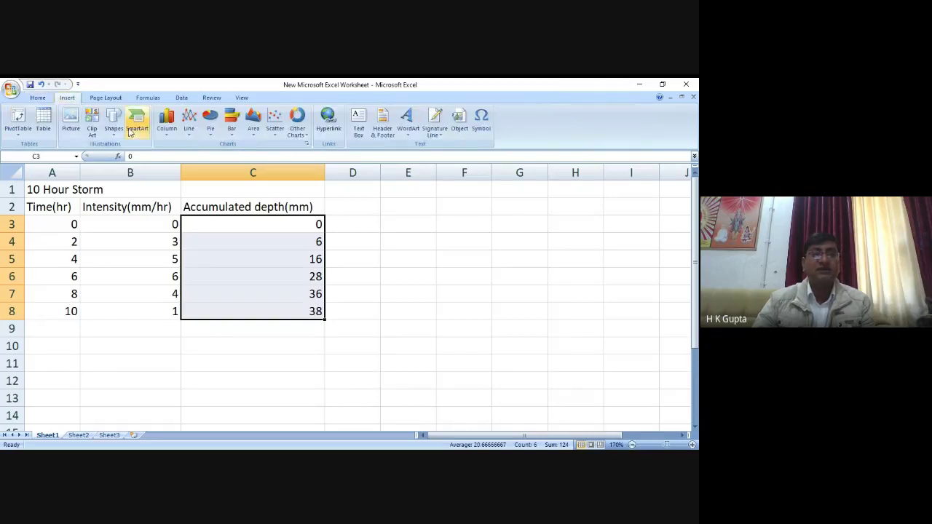
{"action": "left_click", "coordinate": [188, 134]}
{"action": "left_click", "coordinate": [194, 164]}
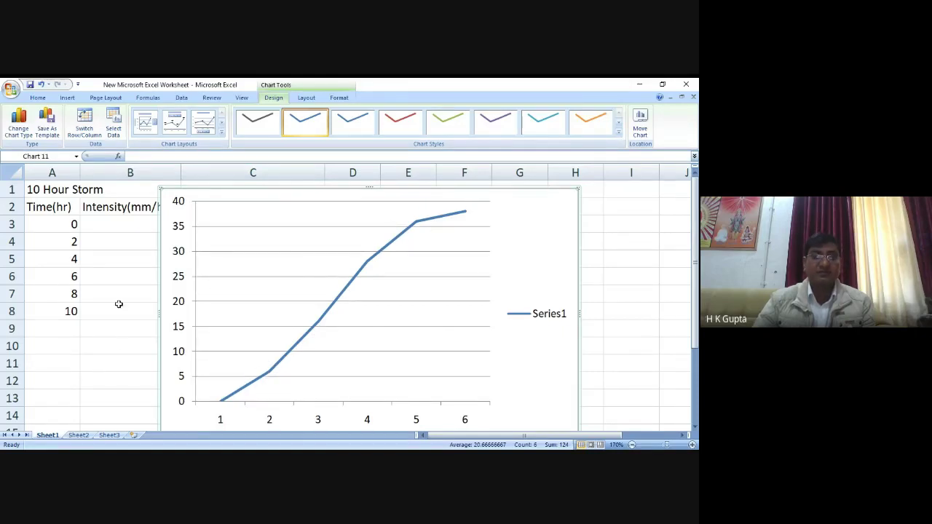
{"action": "left_click", "coordinate": [120, 343]}
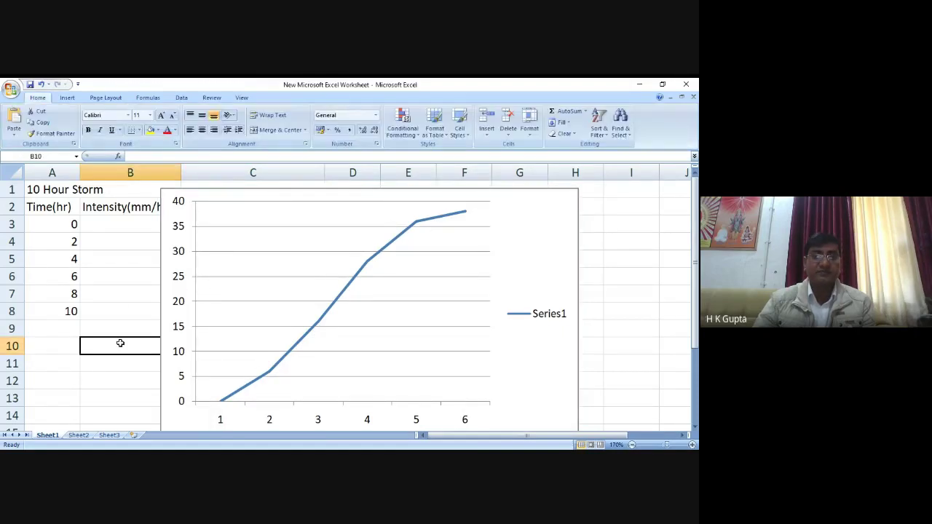
{"action": "left_click", "coordinate": [573, 193]}
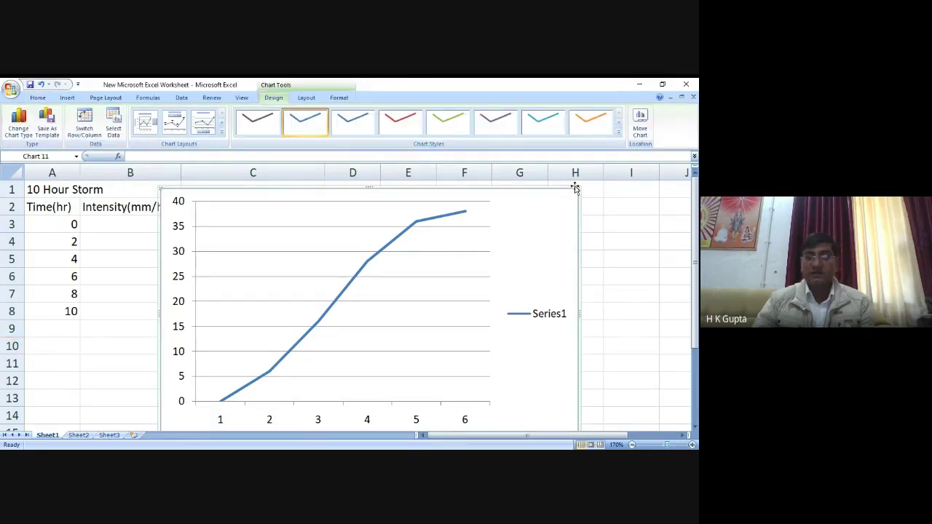
{"action": "key", "text": "Delete"}
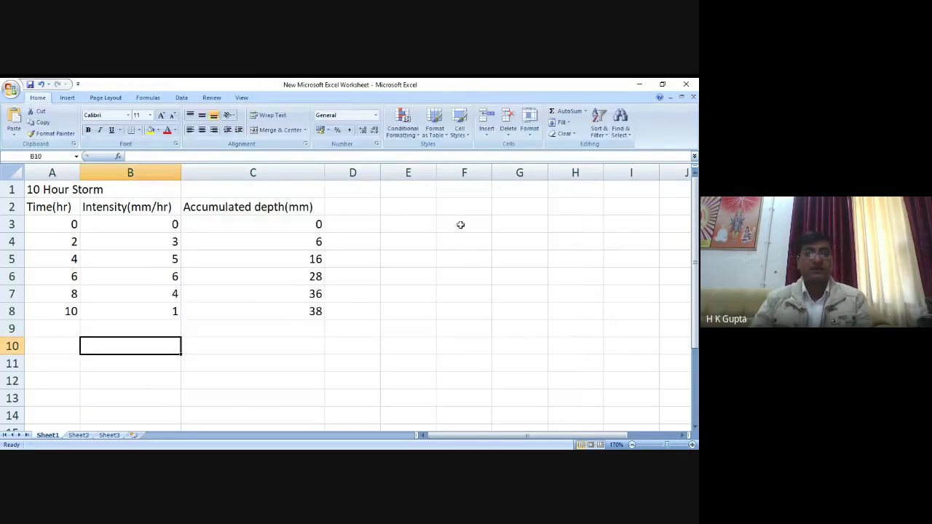
Try a basic 2-D line chart of the intensity values in B3:B8, and delete it from the sheet
{"action": "left_click_drag", "start_coordinate": [158, 222], "coordinate": [173, 310]}
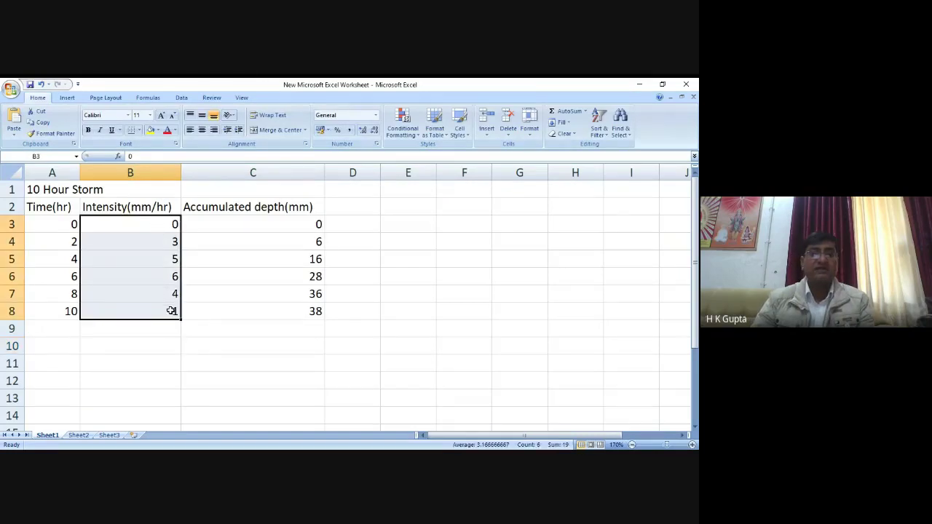
{"action": "left_click", "coordinate": [66, 97]}
{"action": "left_click", "coordinate": [189, 122]}
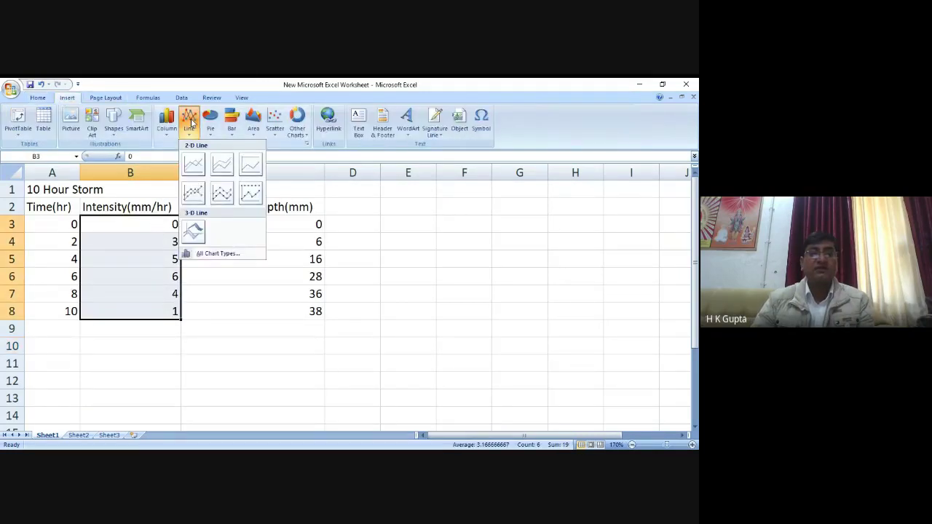
{"action": "left_click", "coordinate": [194, 164]}
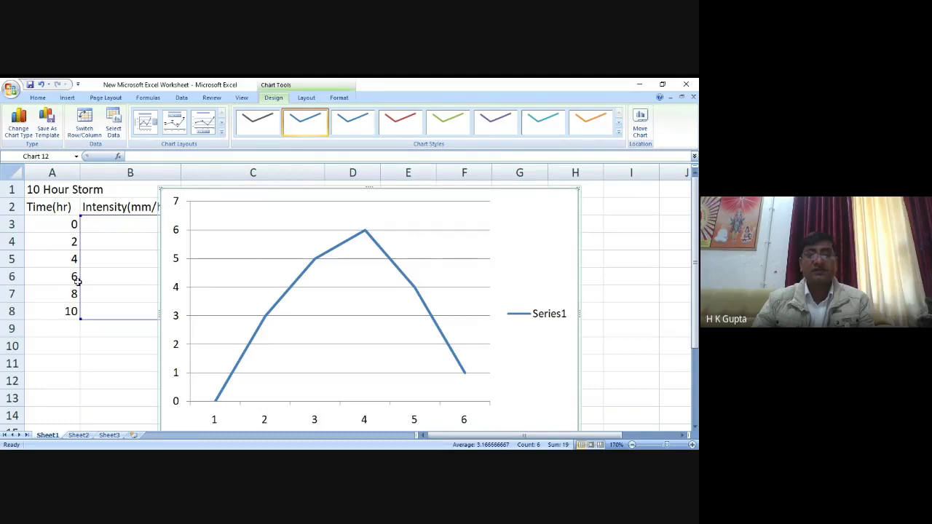
{"action": "key", "text": "Escape"}
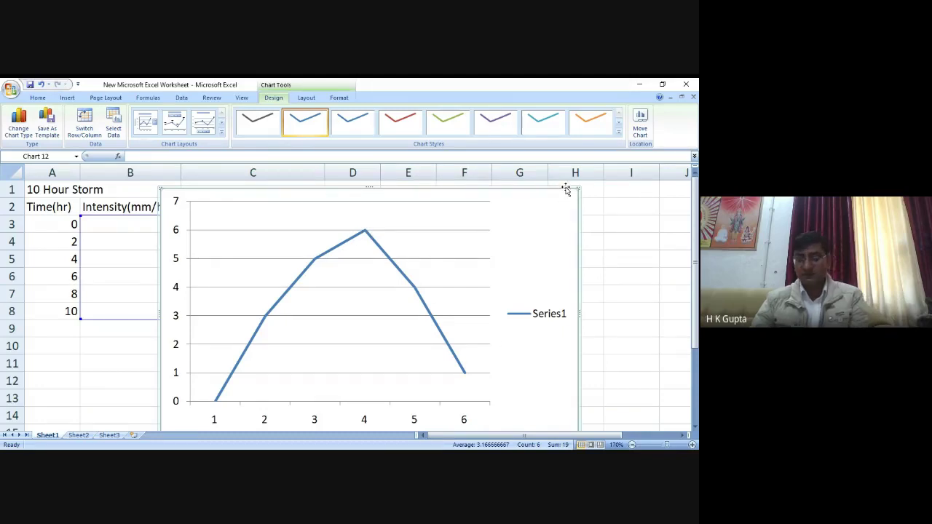
{"action": "key", "text": "Delete"}
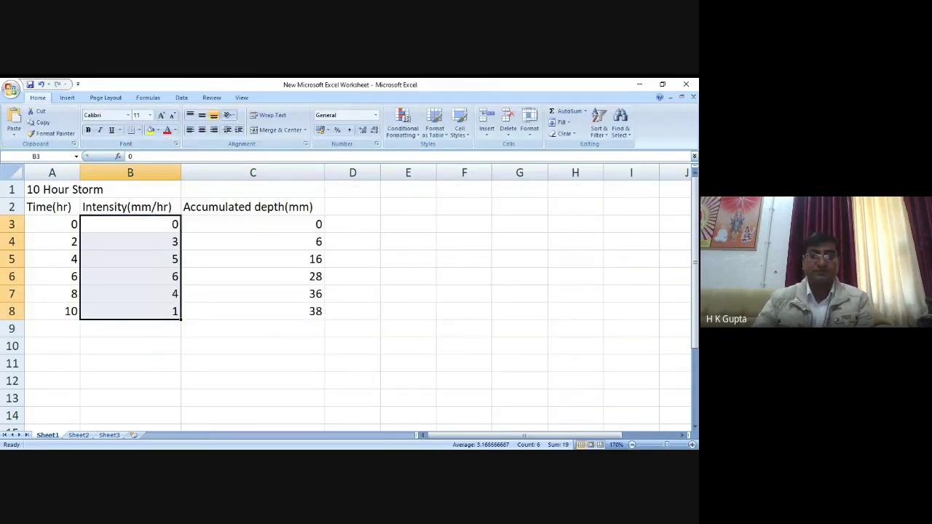
Clear all the storm data in A1:C8 from the worksheet
{"action": "key", "text": "alt+Tab"}
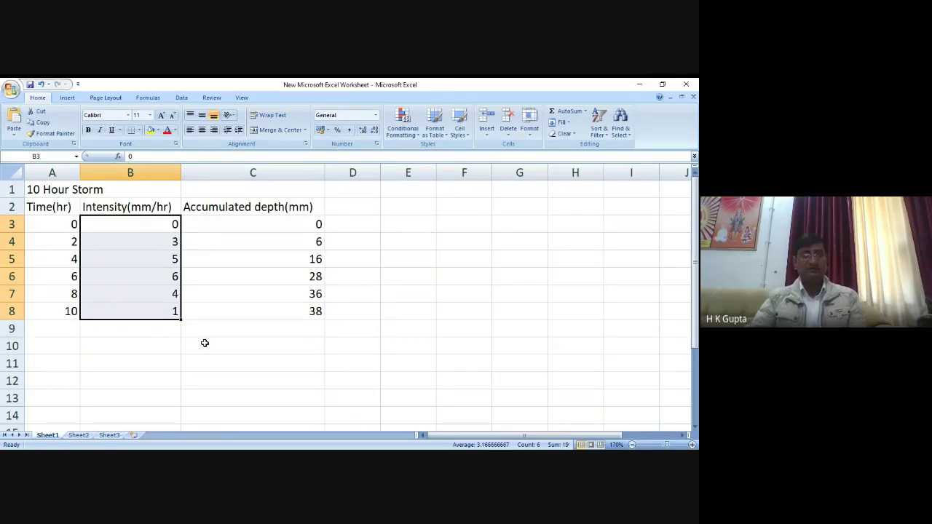
{"action": "key", "text": "ctrl+a"}
{"action": "key", "text": "Delete"}
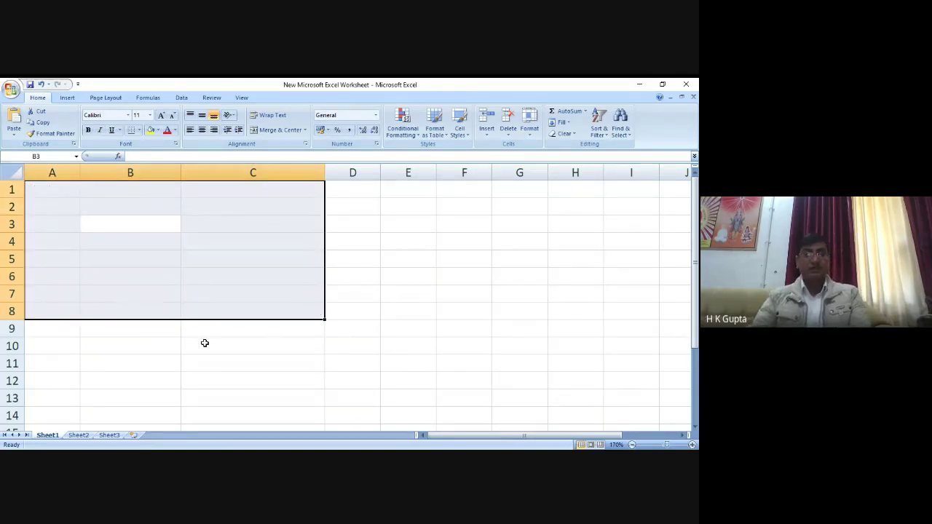
{"action": "left_click", "coordinate": [404, 310]}
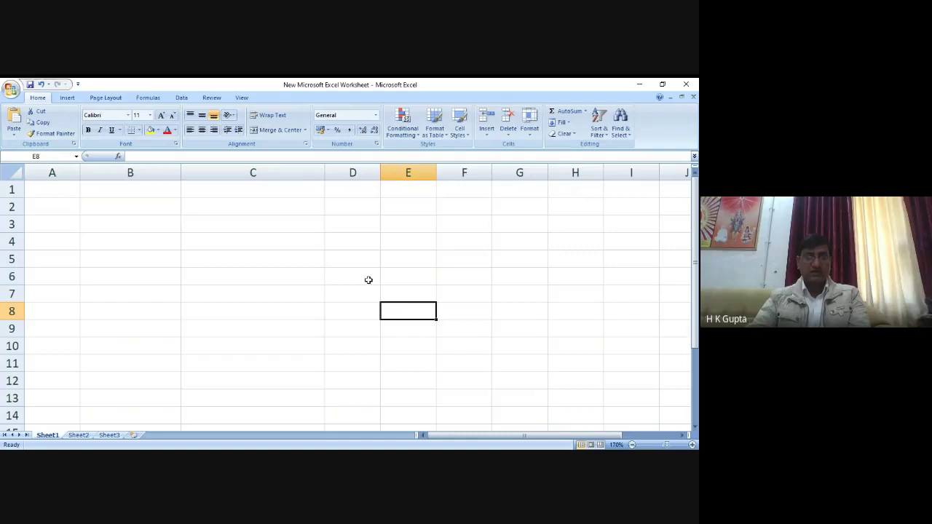
Enter the header row x, 1, 2 and 3 in cells A1:D1
{"action": "left_click", "coordinate": [55, 191]}
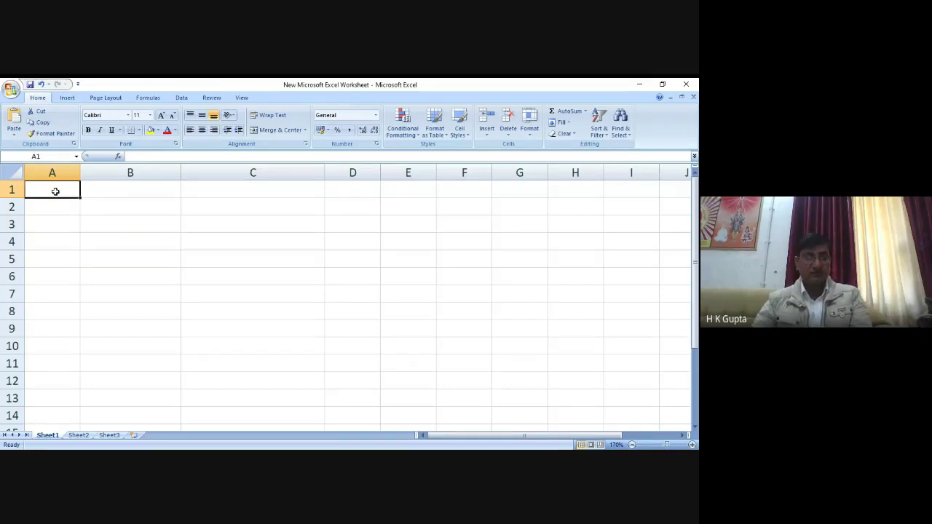
{"action": "left_click", "coordinate": [56, 206]}
{"action": "left_click", "coordinate": [57, 195]}
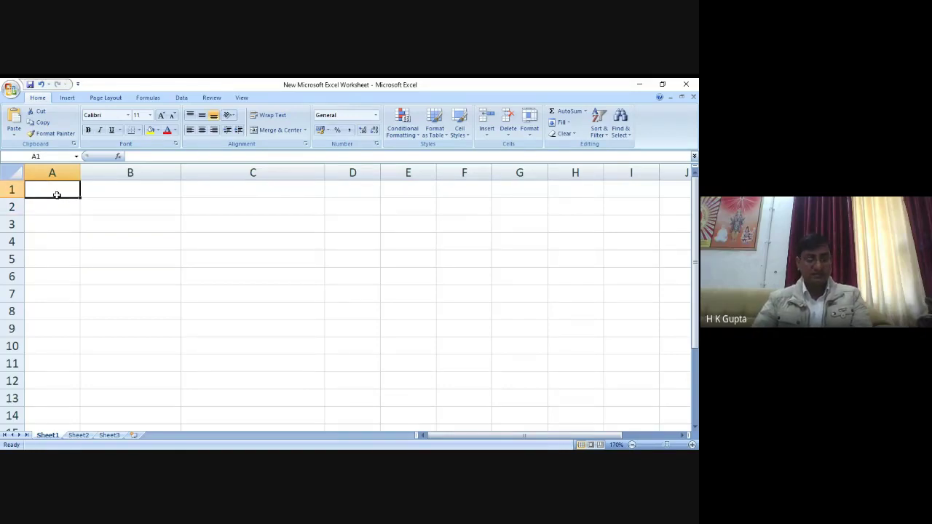
{"action": "type", "text": "x"}
{"action": "left_click", "coordinate": [111, 190]}
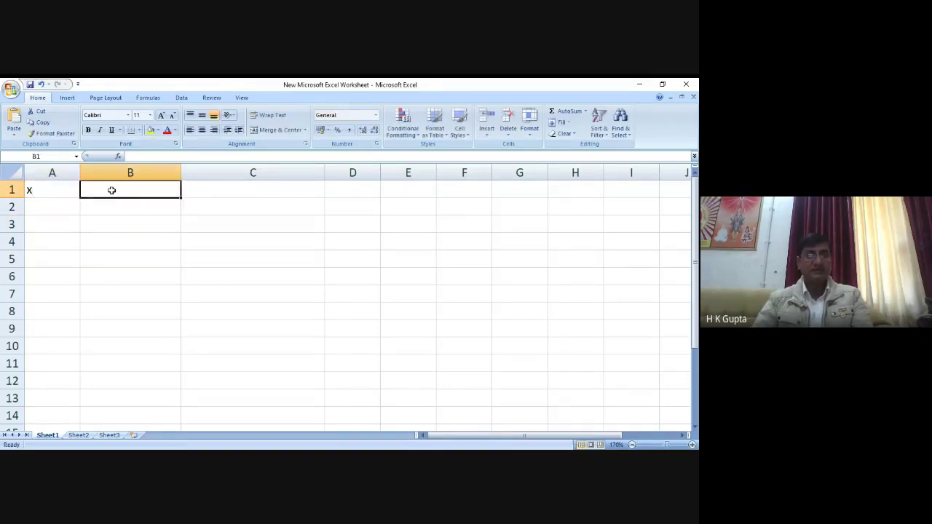
{"action": "type", "text": "1"}
{"action": "left_click", "coordinate": [204, 193]}
{"action": "type", "text": "2"}
{"action": "left_click", "coordinate": [343, 190]}
{"action": "type", "text": "3"}
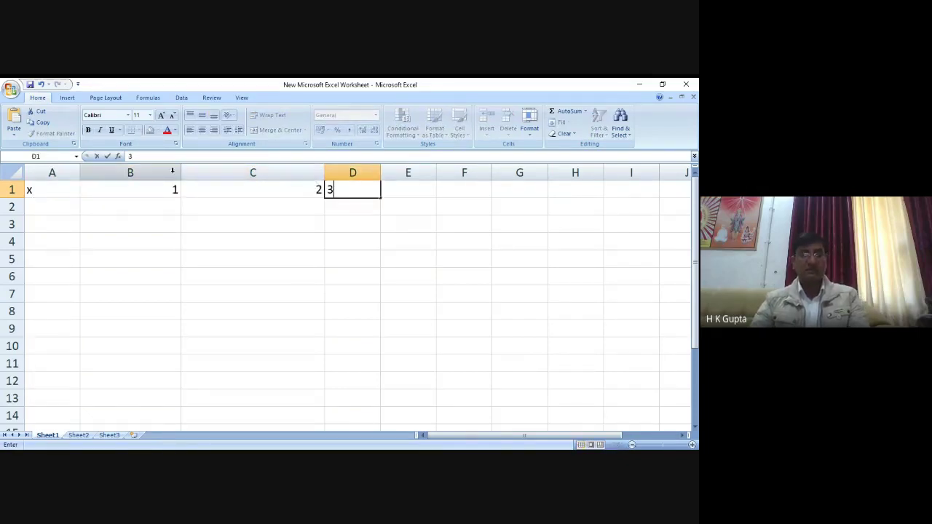
Narrow columns A, B, C and E to bring the row 1 entries closer together
{"action": "left_click", "coordinate": [73, 173]}
{"action": "mouse_move", "coordinate": [80, 173]}
{"action": "left_mouse_down"}
{"action": "mouse_move", "coordinate": [37, 174]}
{"action": "mouse_move", "coordinate": [64, 174]}
{"action": "left_mouse_up"}
{"action": "left_click_drag", "start_coordinate": [164, 173], "coordinate": [111, 173]}
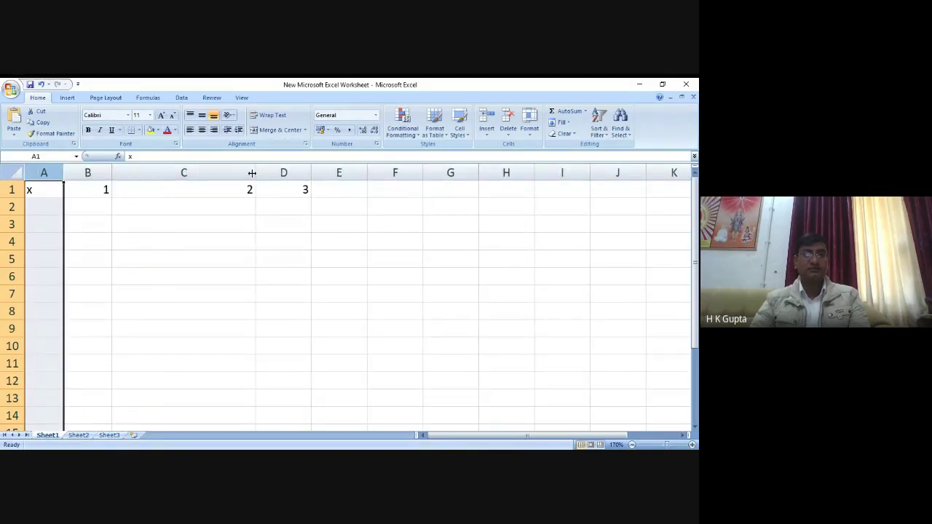
{"action": "left_click_drag", "start_coordinate": [258, 173], "coordinate": [166, 173]}
{"action": "mouse_move", "coordinate": [278, 173]}
{"action": "left_mouse_down"}
{"action": "mouse_move", "coordinate": [250, 175]}
{"action": "mouse_move", "coordinate": [267, 174]}
{"action": "left_mouse_up"}
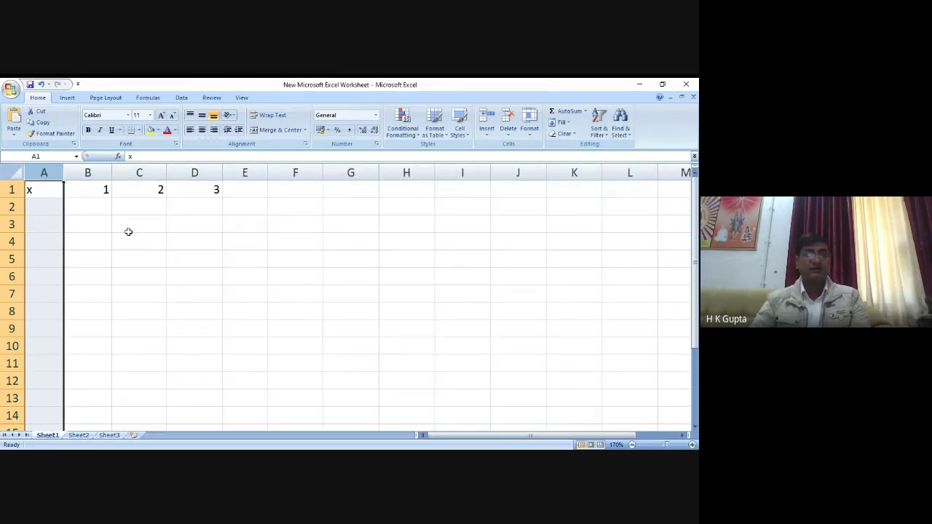
{"action": "left_click", "coordinate": [53, 209]}
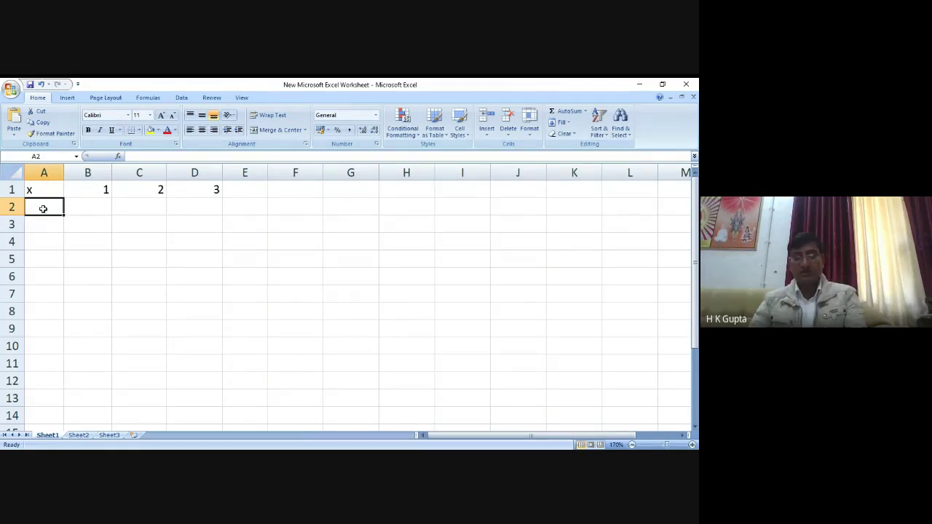
{"action": "type", "text": "="}
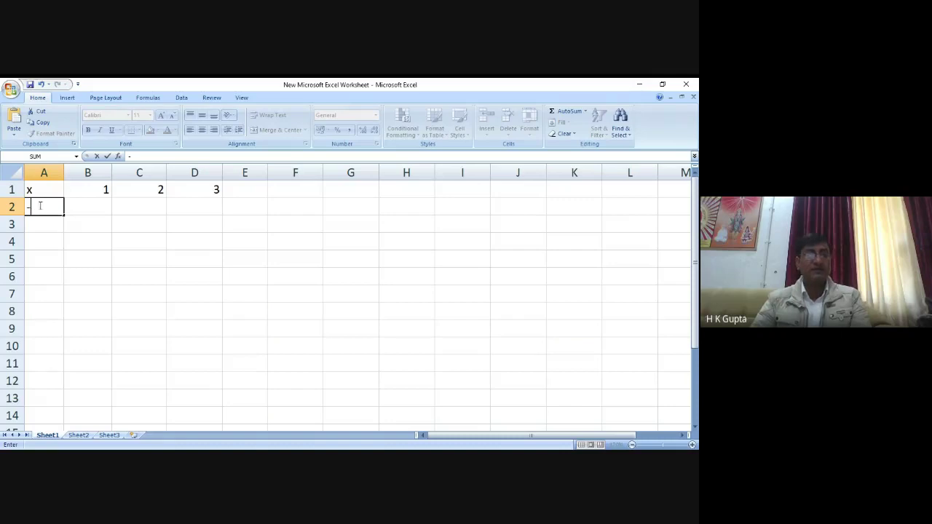
{"action": "left_click", "coordinate": [85, 209]}
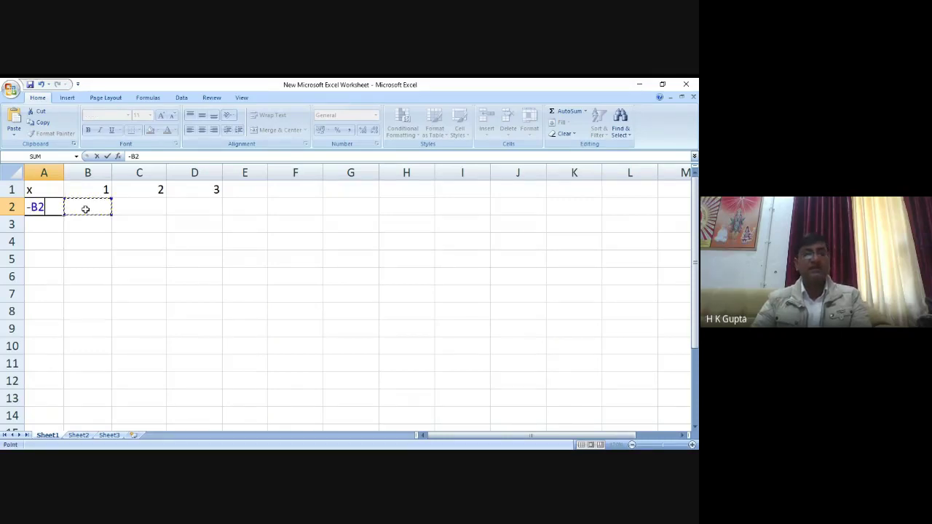
{"action": "key", "text": "BackSpace"}
{"action": "key", "text": "BackSpace"}
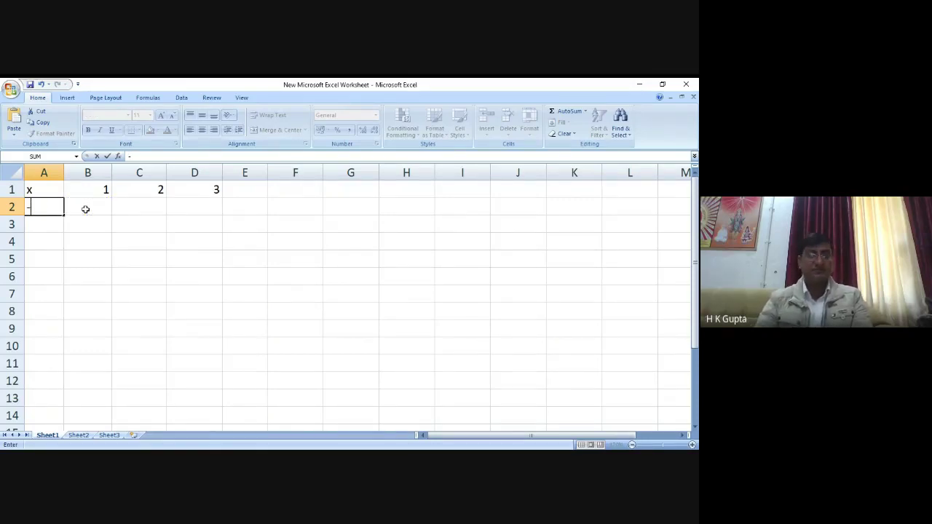
{"action": "left_click", "coordinate": [88, 211]}
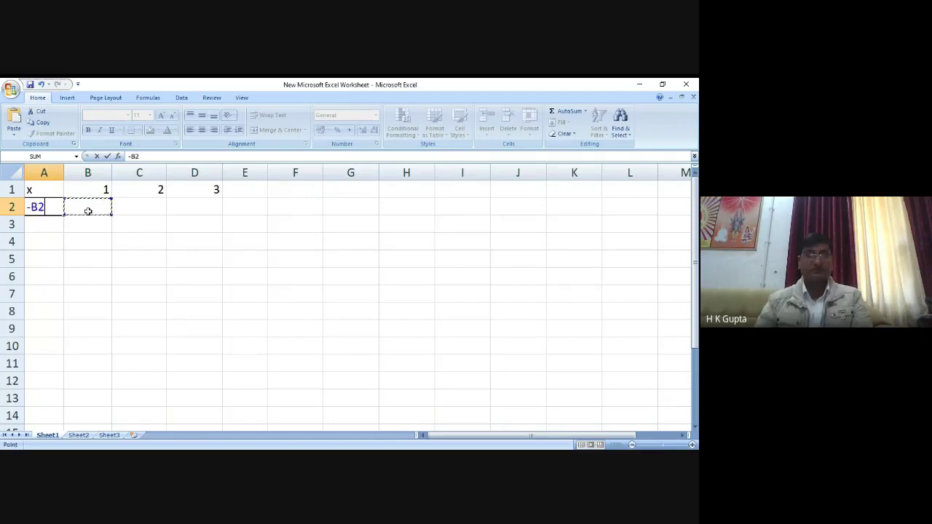
{"action": "key", "text": "BackSpace"}
{"action": "key", "text": "BackSpace"}
{"action": "key", "text": "Escape"}
Enter a period in A2, 70 in B2 and the year 2015 in G1
{"action": "type", "text": "."}
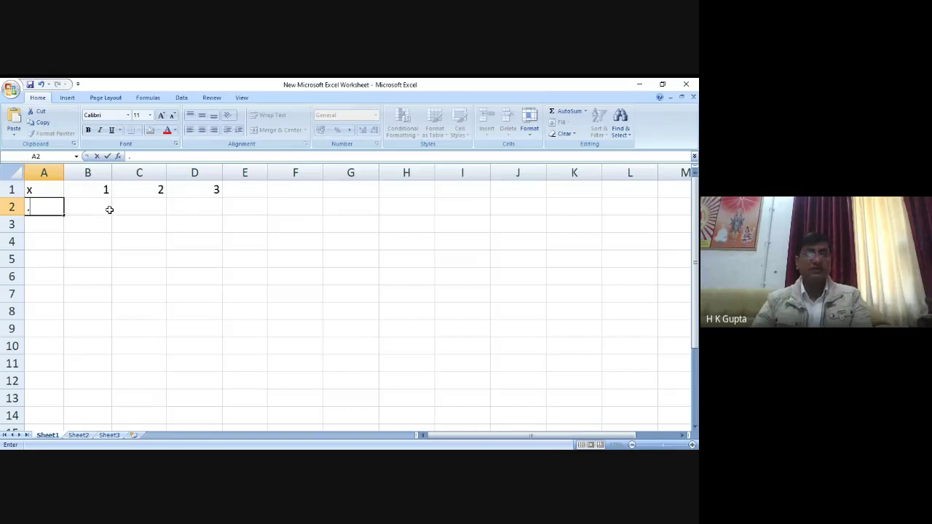
{"action": "left_click", "coordinate": [109, 210]}
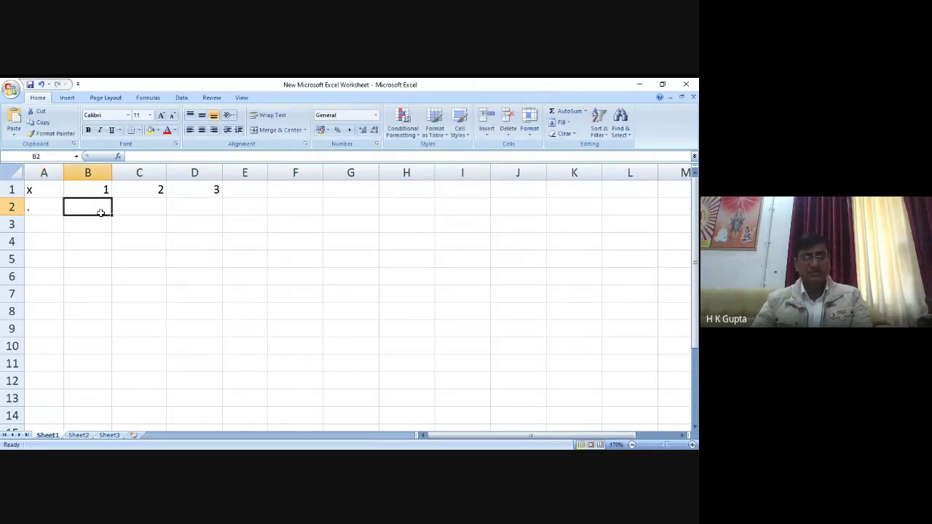
{"action": "type", "text": "70"}
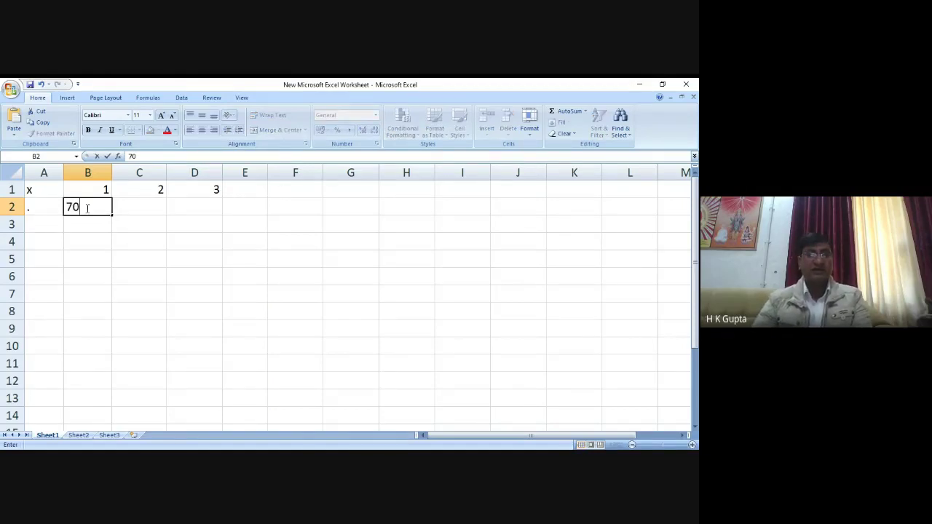
{"action": "left_click", "coordinate": [298, 193]}
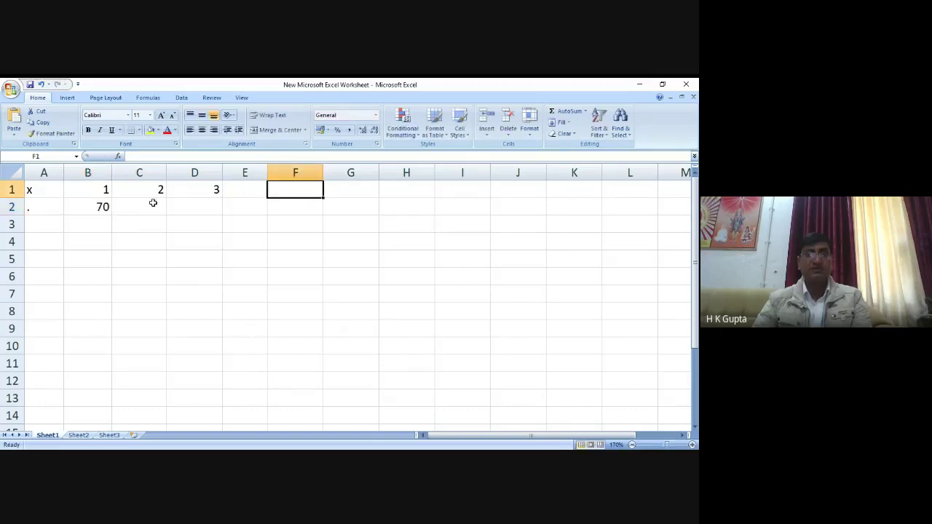
{"action": "left_click", "coordinate": [369, 188]}
{"action": "type", "text": "2015"}
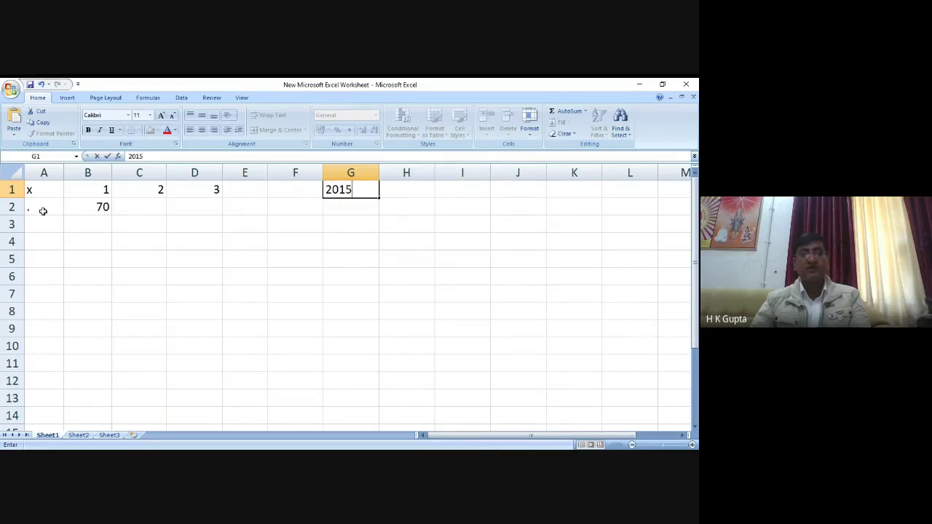
Change B2 to 70.5, and complete the row with 62.9 in C2 and 74.8 in D2
{"action": "left_click", "coordinate": [103, 207]}
{"action": "double_click", "coordinate": [109, 208]}
{"action": "type", "text": ".5"}
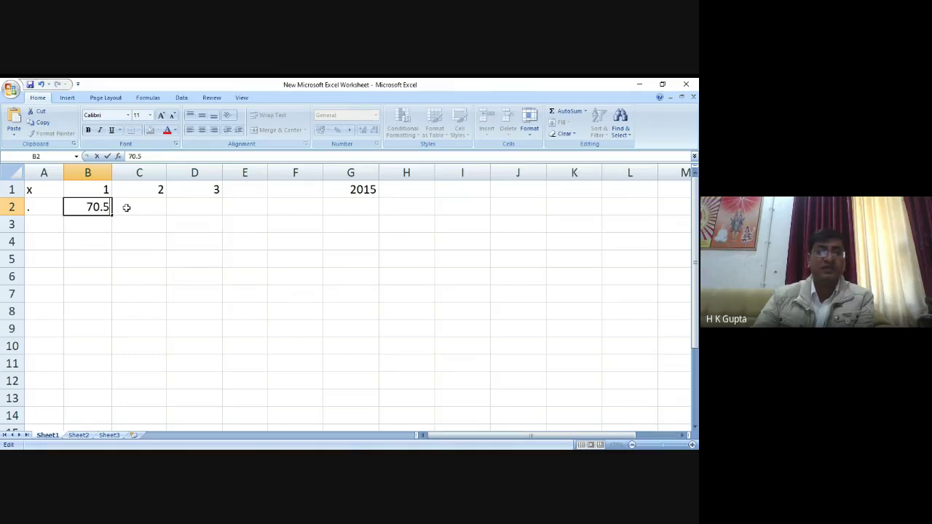
{"action": "left_click", "coordinate": [126, 208]}
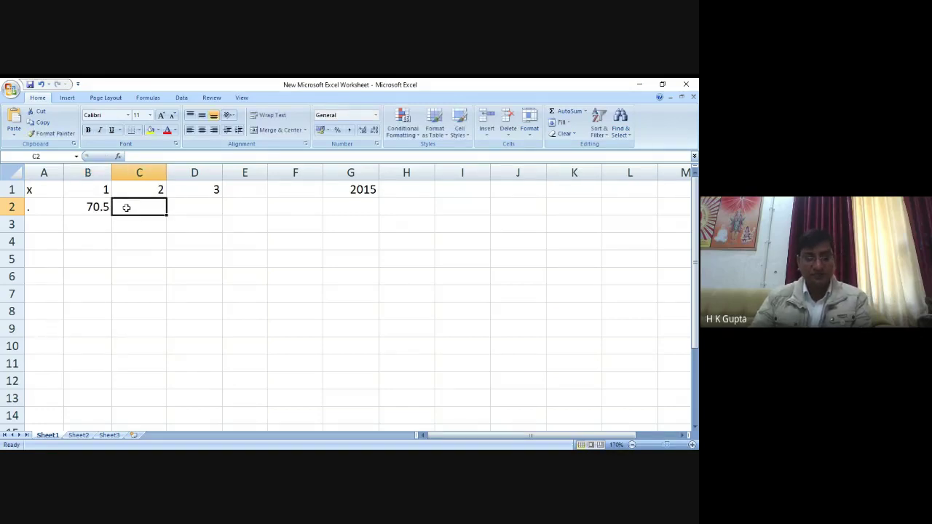
{"action": "type", "text": "62"}
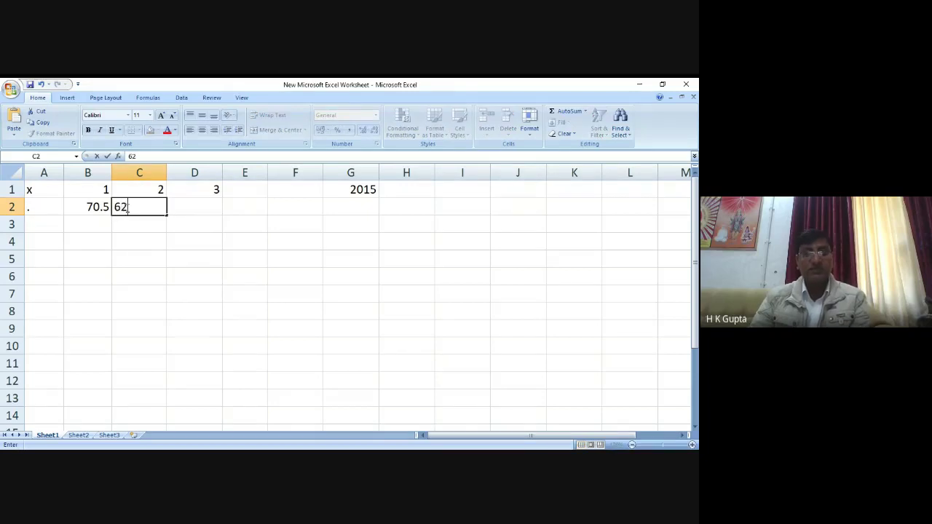
{"action": "type", "text": ".9"}
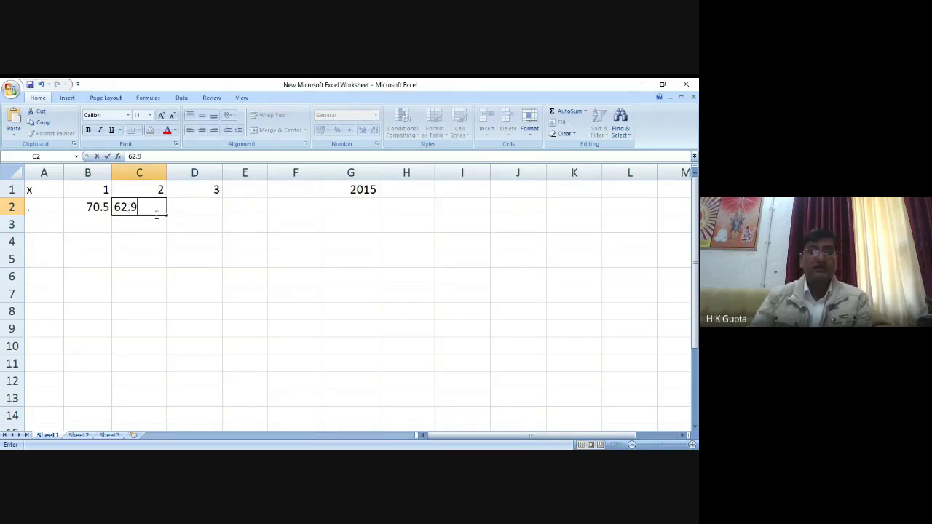
{"action": "left_click", "coordinate": [196, 206]}
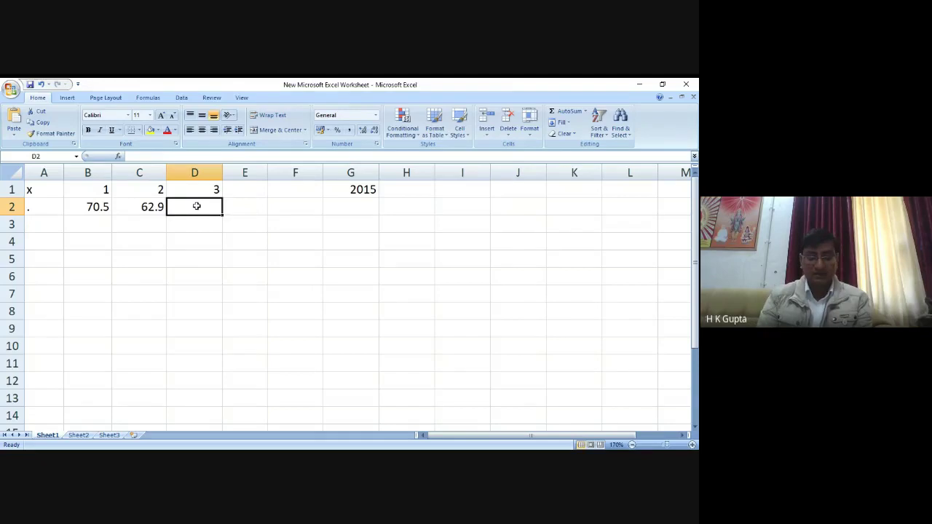
{"action": "type", "text": "74.8"}
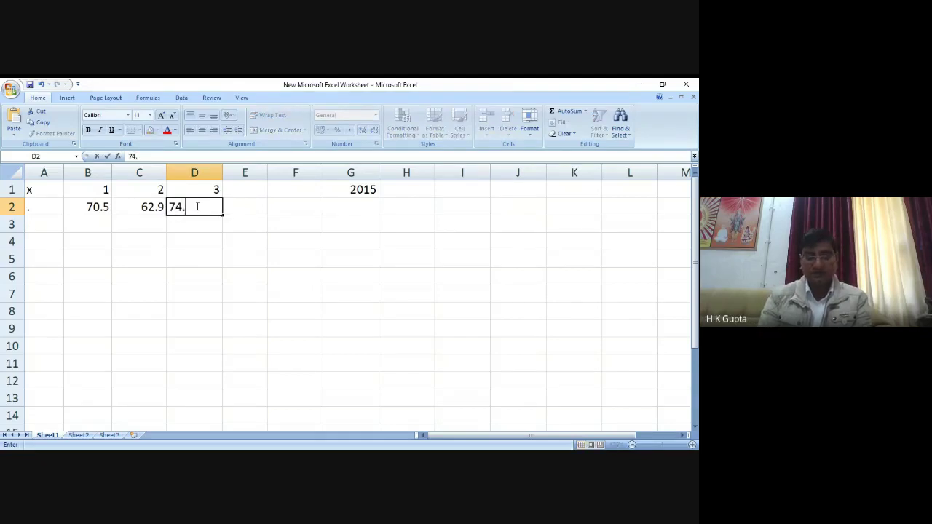
{"action": "left_click", "coordinate": [241, 207]}
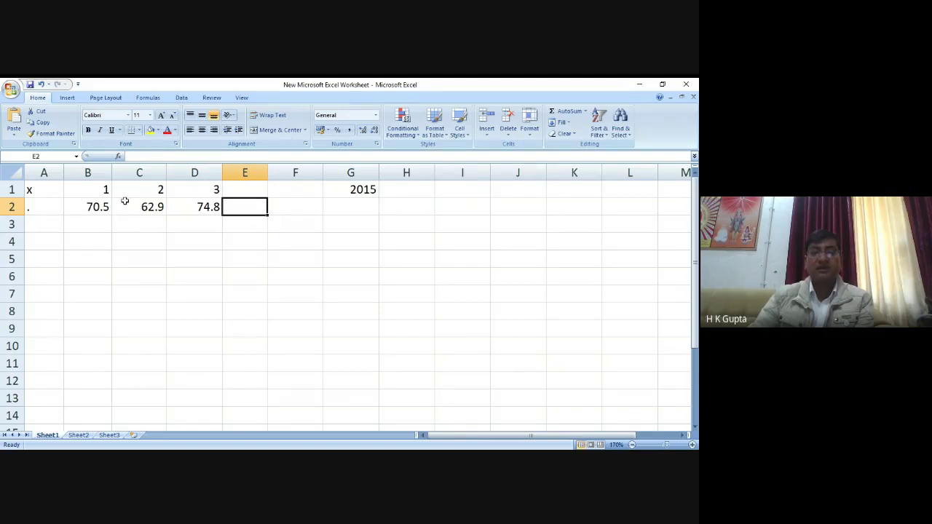
Label the next row Nx in cell A3
{"action": "left_click", "coordinate": [97, 226]}
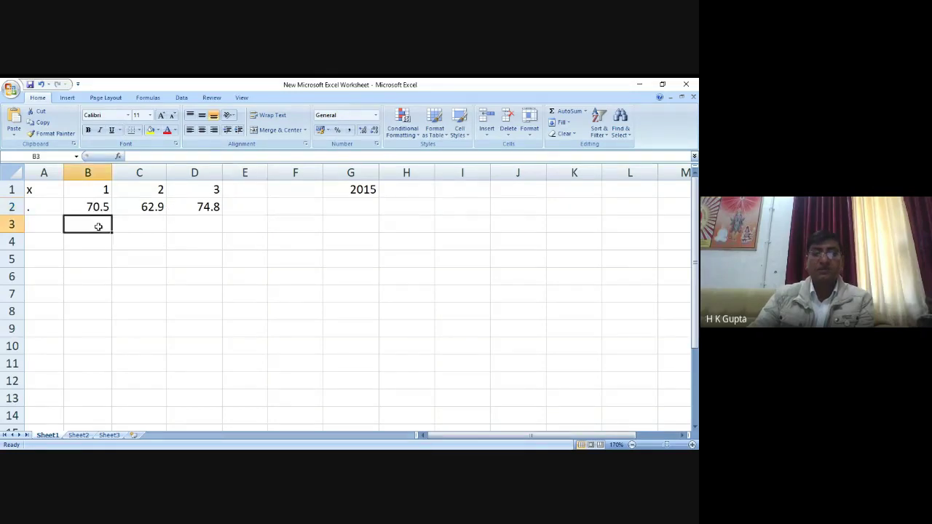
{"action": "left_click", "coordinate": [52, 228]}
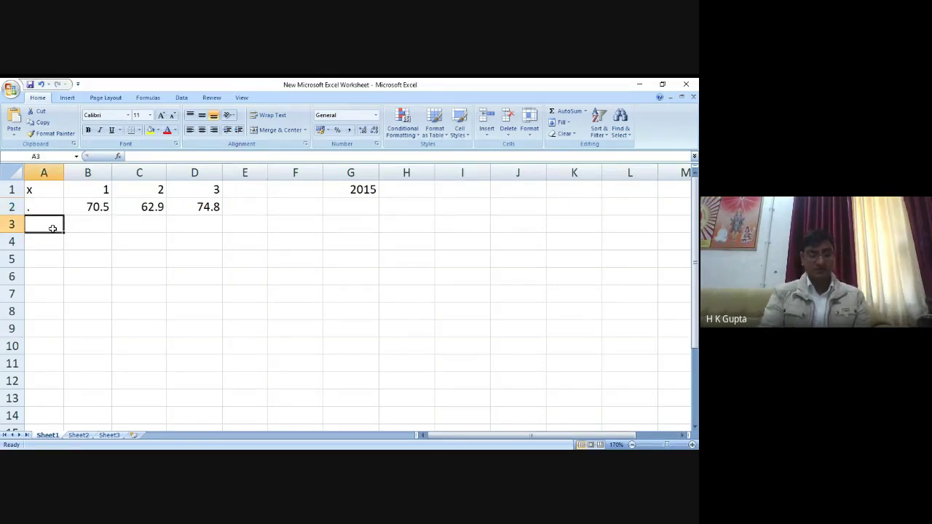
{"action": "type", "text": "Nx"}
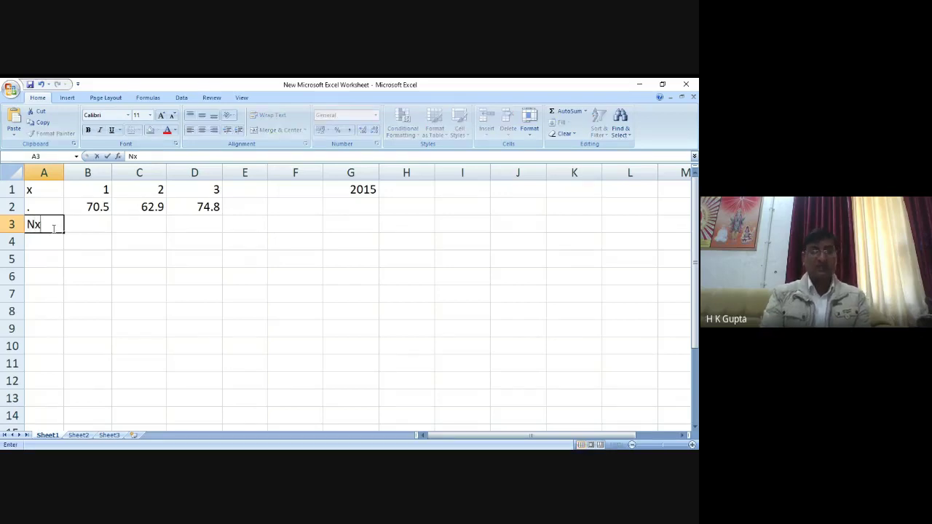
Fill row 4 under the Nx label with 80.3 in A4, 69.5 in B4, 74.6 in C4 and 63.8 in D4
{"action": "left_click", "coordinate": [48, 245]}
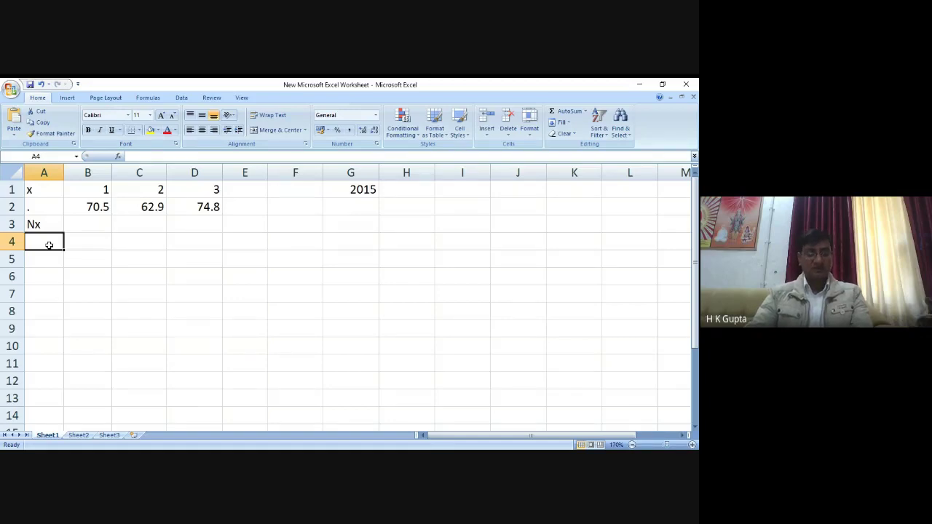
{"action": "type", "text": "80.3"}
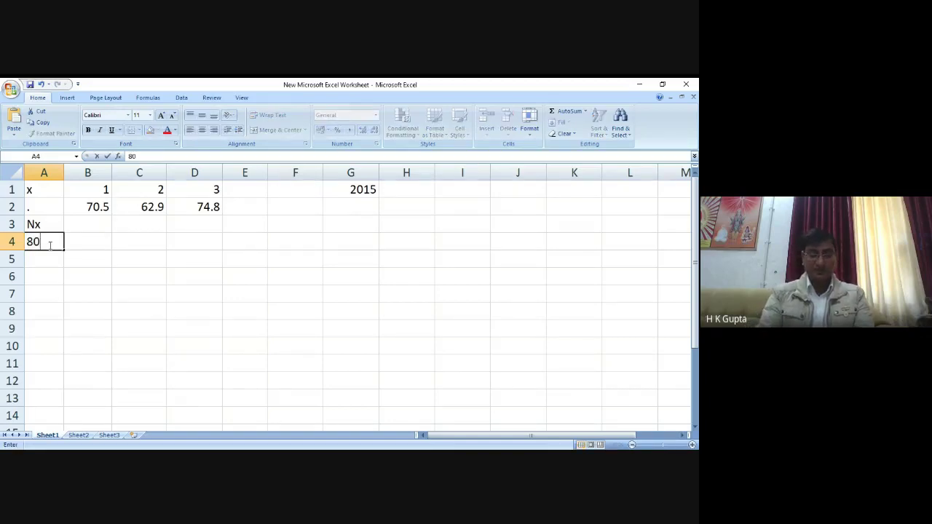
{"action": "left_click", "coordinate": [91, 246]}
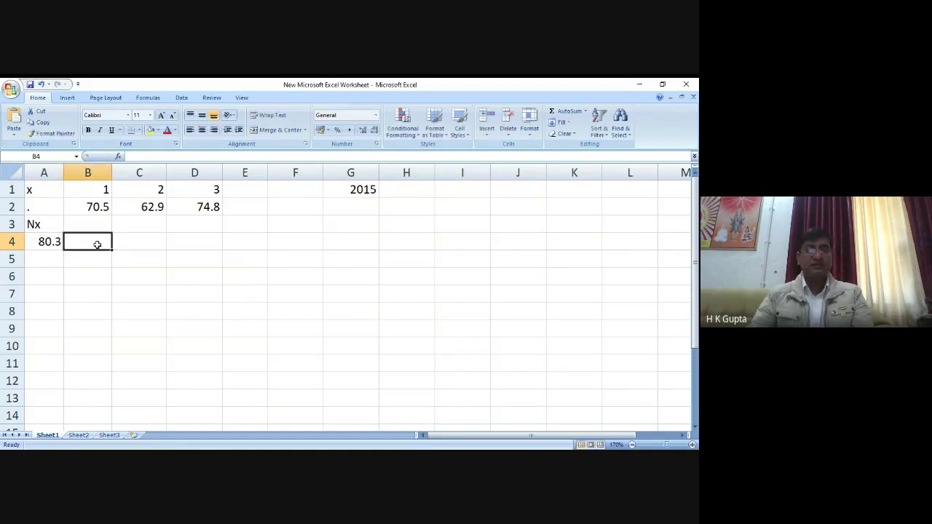
{"action": "type", "text": "69.5"}
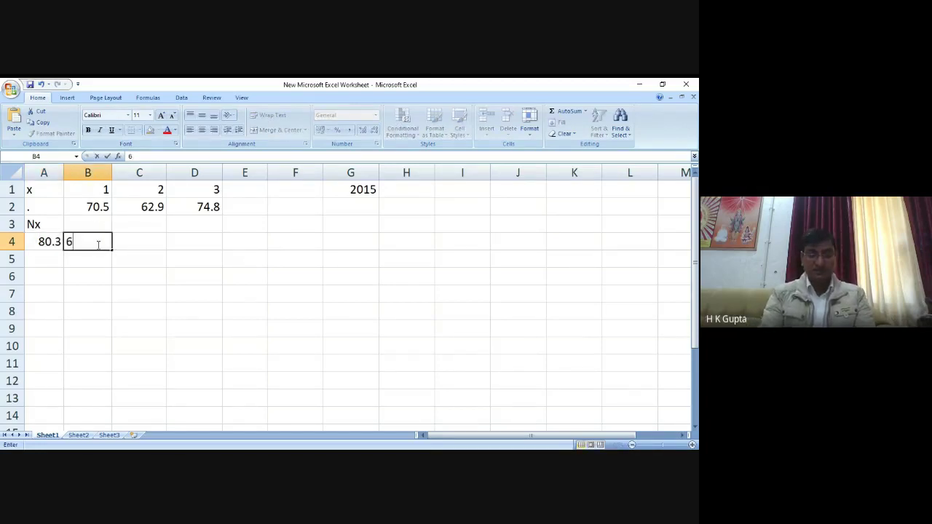
{"action": "left_click", "coordinate": [139, 238]}
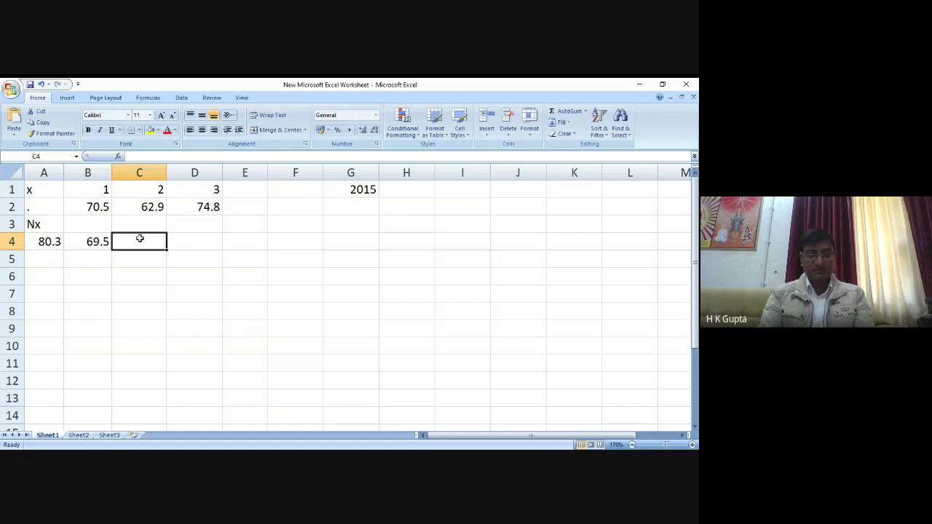
{"action": "type", "text": "74."}
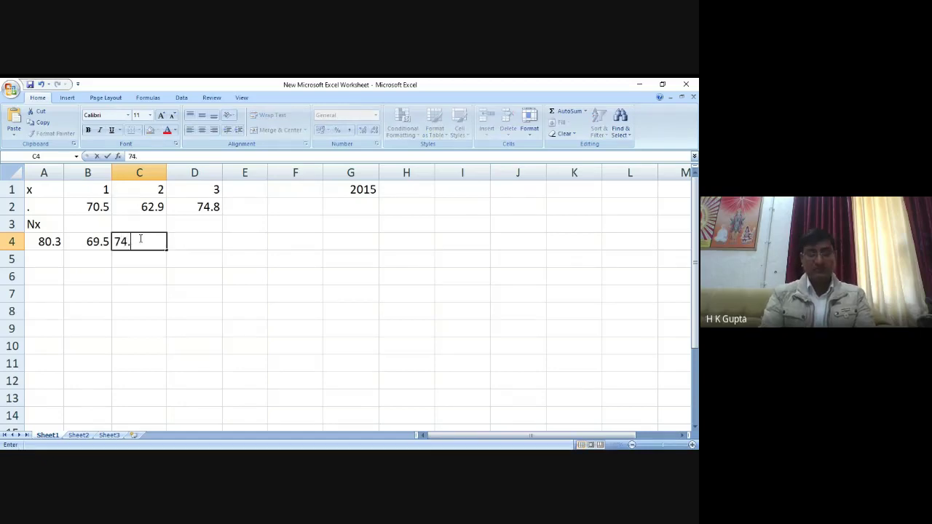
{"action": "type", "text": "6"}
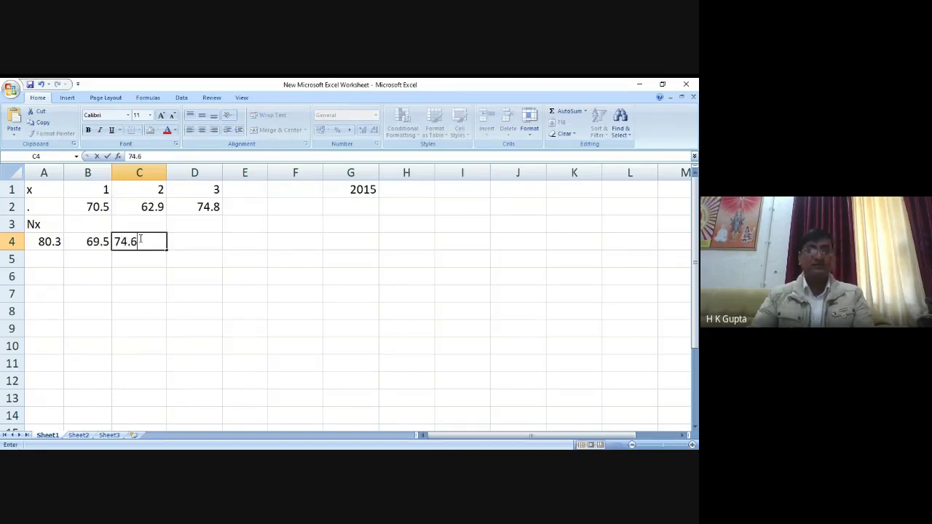
{"action": "left_click", "coordinate": [212, 240]}
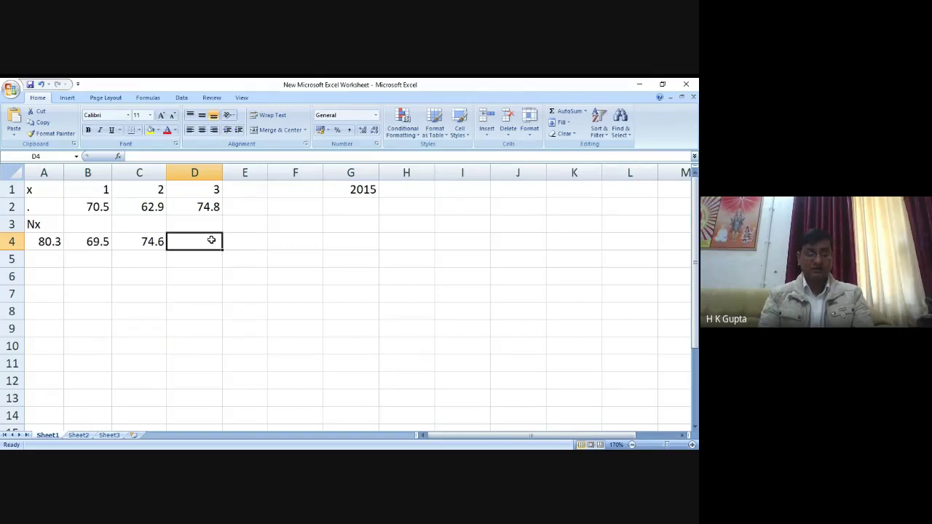
{"action": "type", "text": "63."}
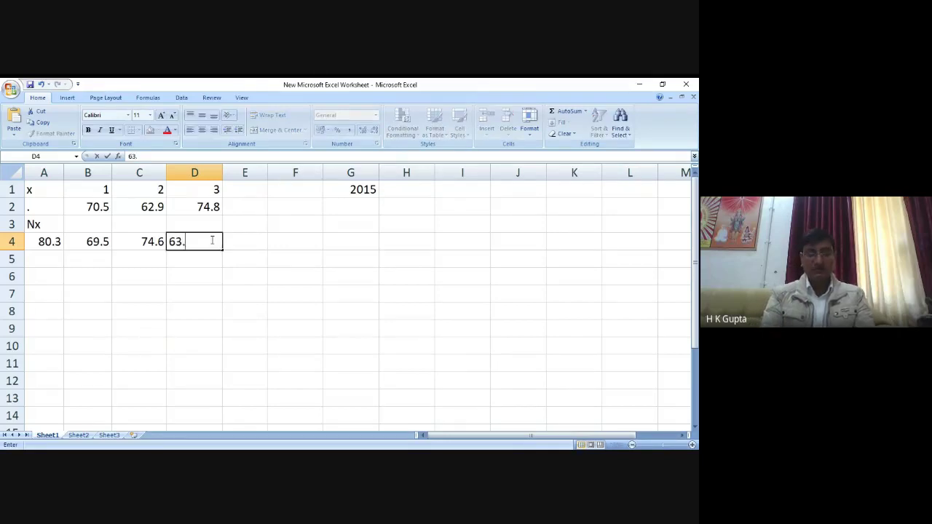
{"action": "type", "text": "8"}
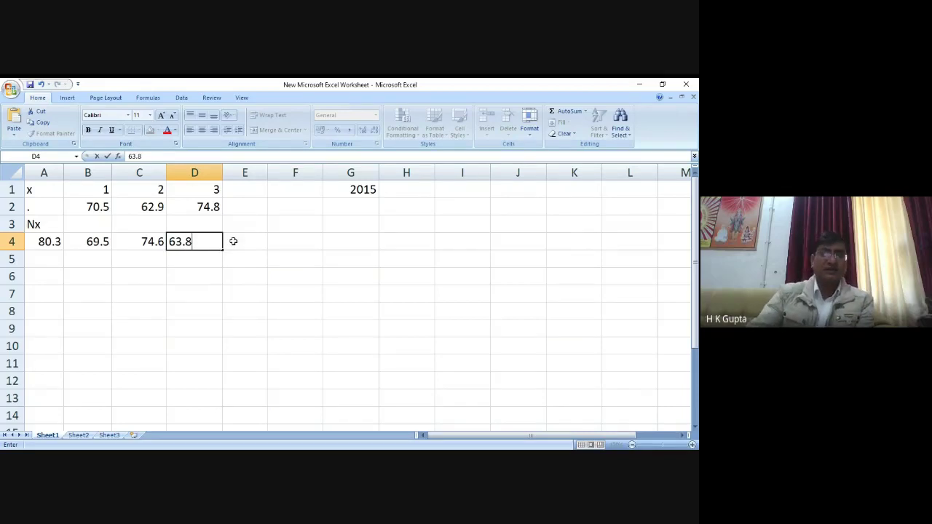
Enter the formula =(A4-B4)/A4 in F4 to calculate the relative difference between station x and station 1
{"action": "left_click", "coordinate": [286, 242]}
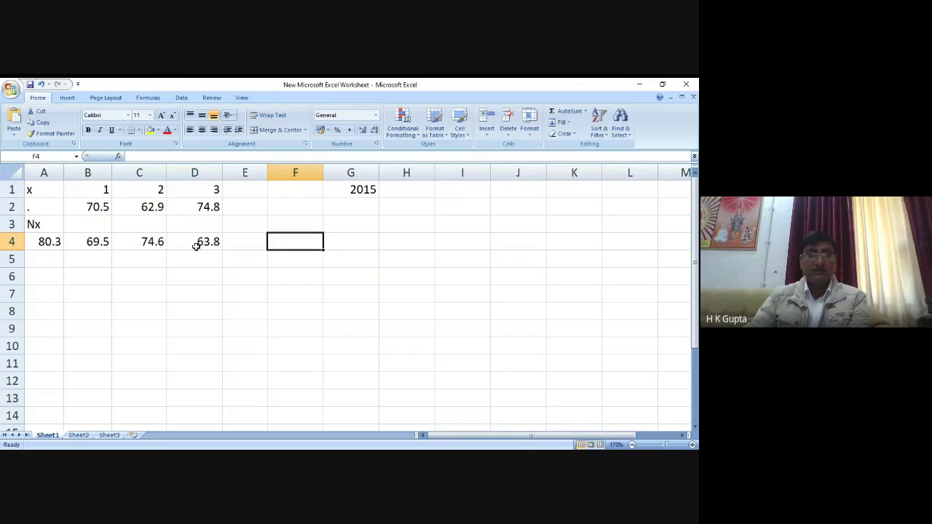
{"action": "type", "text": "="}
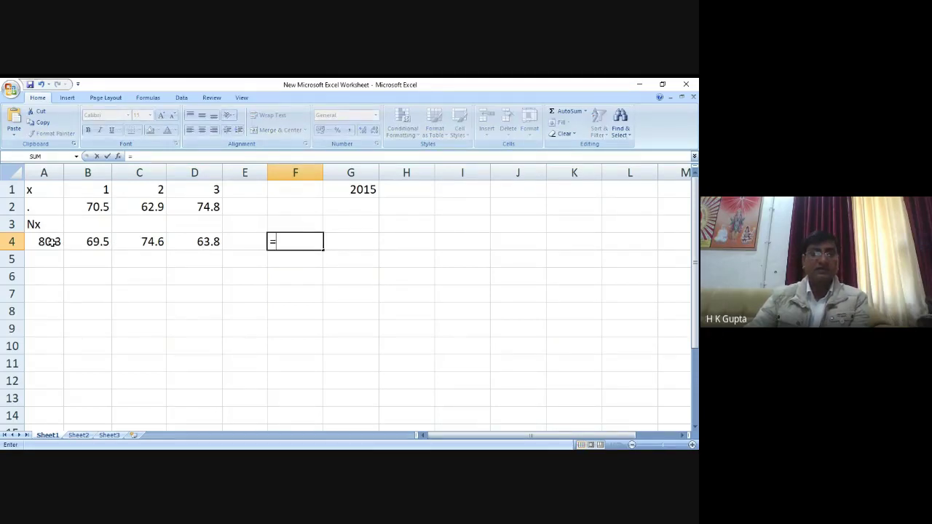
{"action": "left_click", "coordinate": [50, 242]}
{"action": "type", "text": "-"}
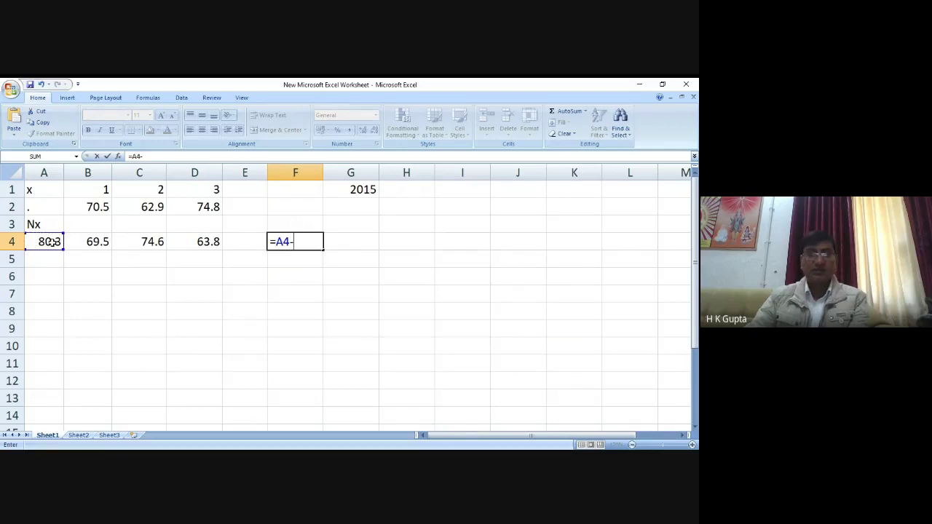
{"action": "left_click", "coordinate": [88, 241]}
{"action": "left_click", "coordinate": [277, 242]}
{"action": "type", "text": "("}
{"action": "left_click", "coordinate": [315, 242]}
{"action": "type", "text": ")/"}
{"action": "left_click", "coordinate": [45, 243]}
{"action": "key", "text": "Return"}
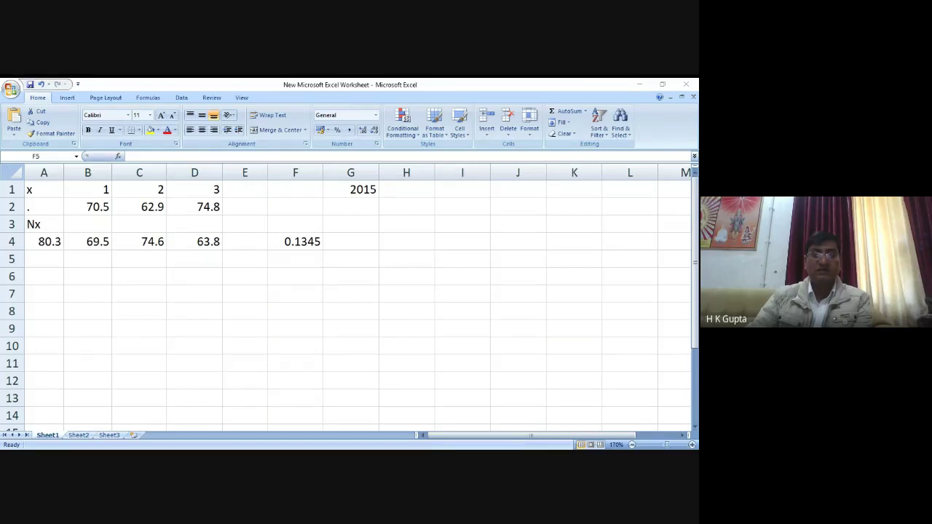
{"action": "key", "text": "alt+Tab"}
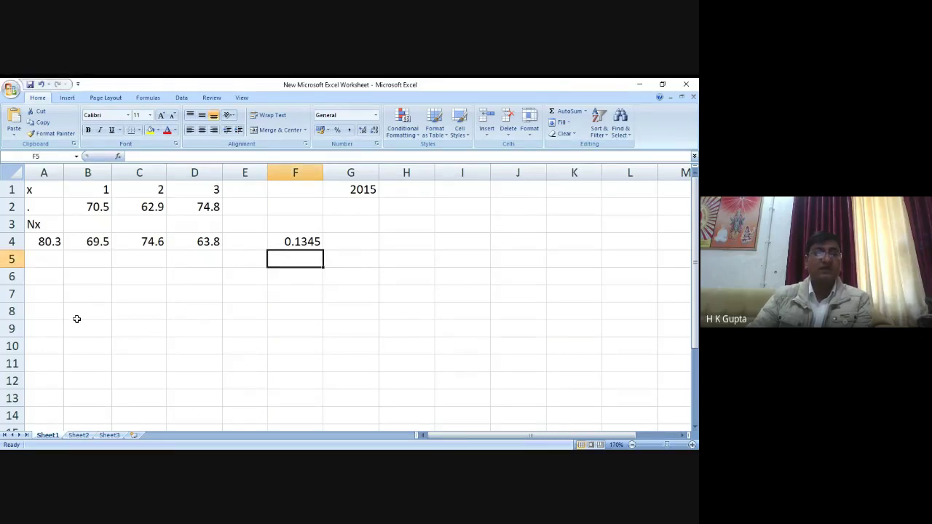